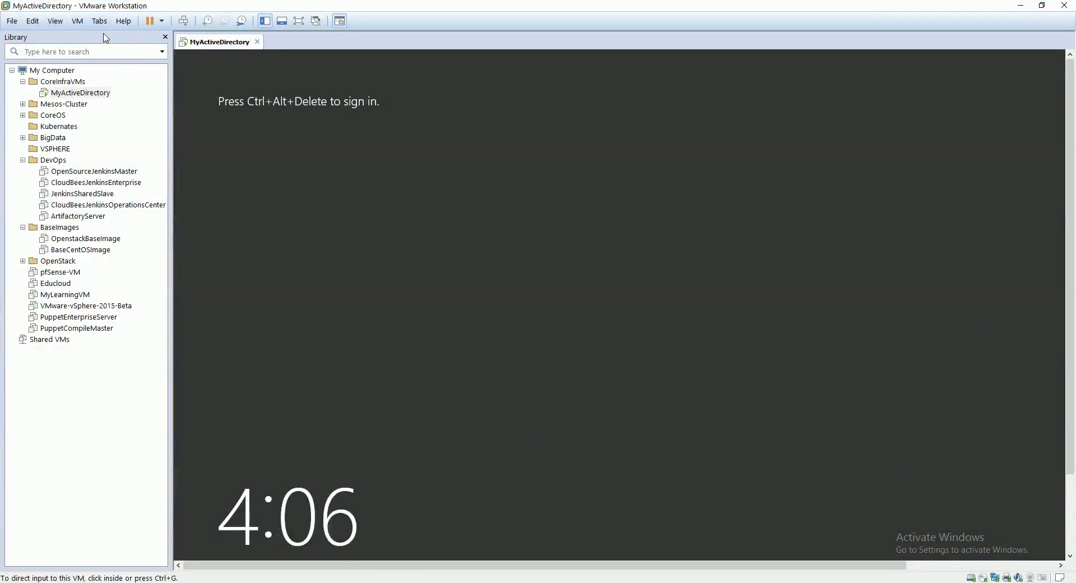
Step: Check the product version and licence details of VMware Workstation
left_click(123, 20)
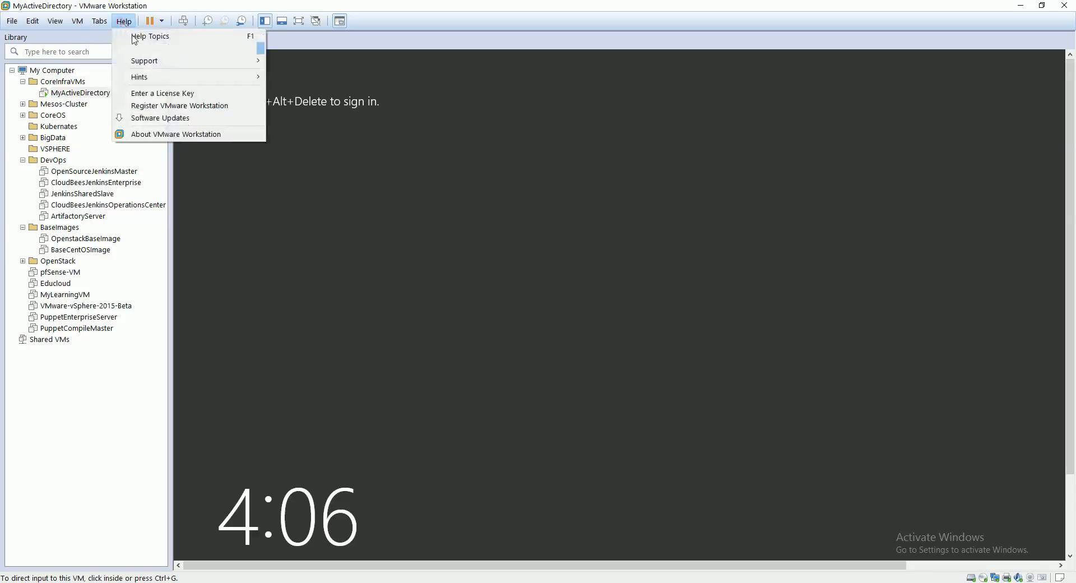
left_click(196, 134)
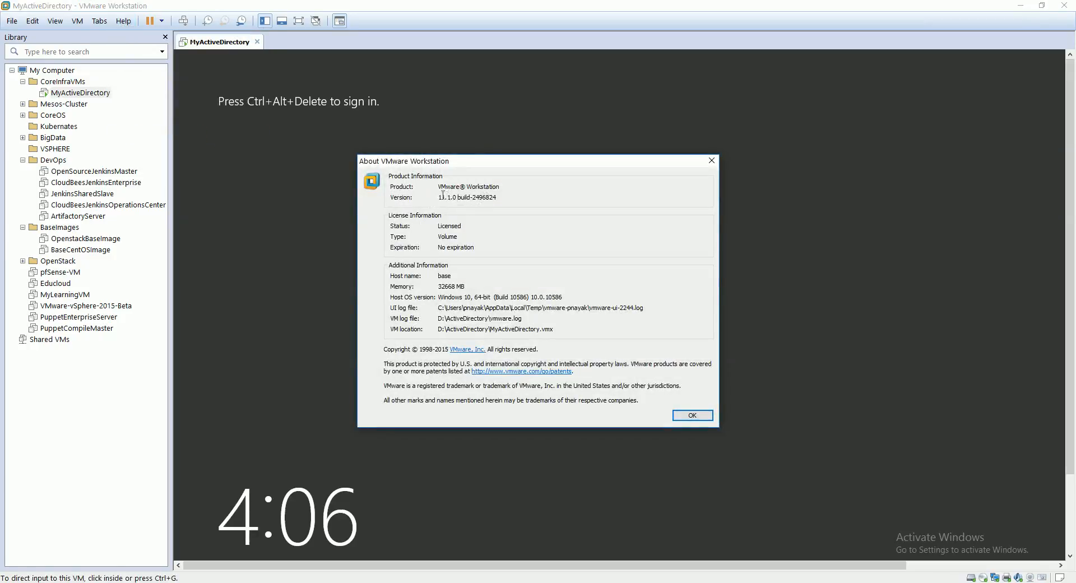
left_click(693, 416)
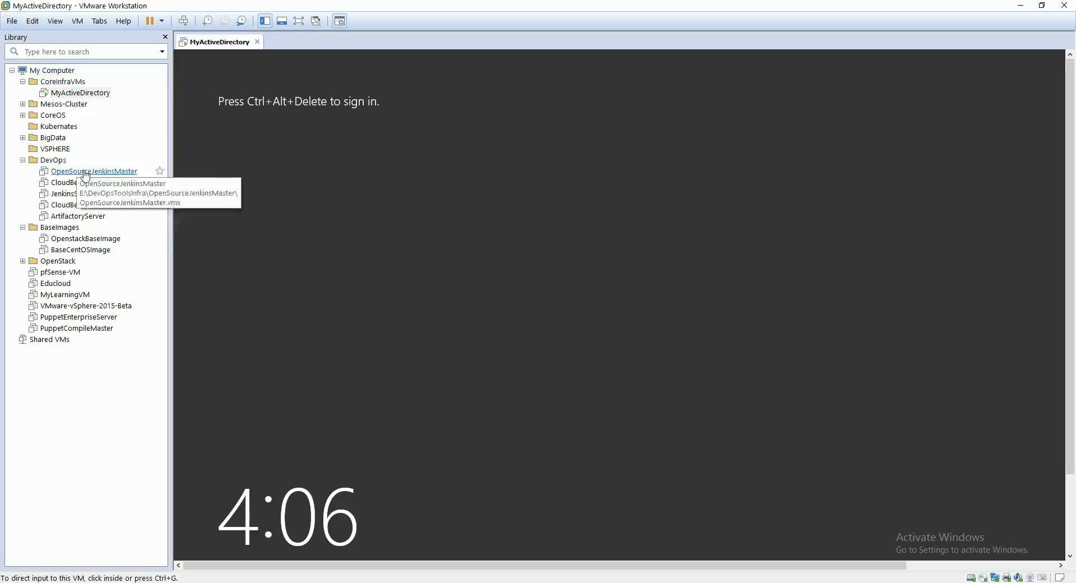
Step: Start a new virtual machine in the VSPHERE folder with the Typical configuration and a blank hard disk instead of installation media
left_click(51, 149)
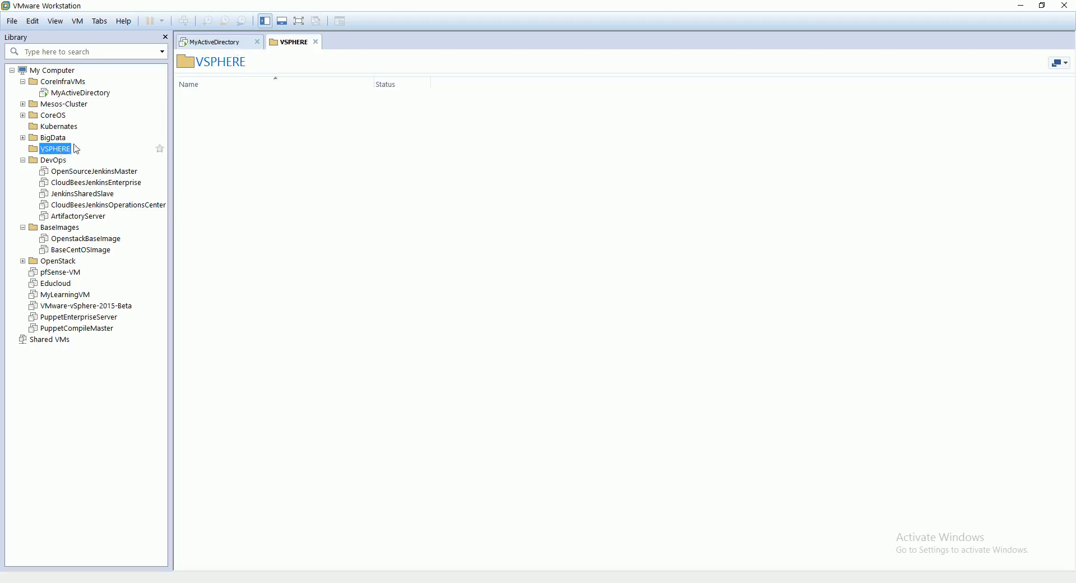
left_click(12, 22)
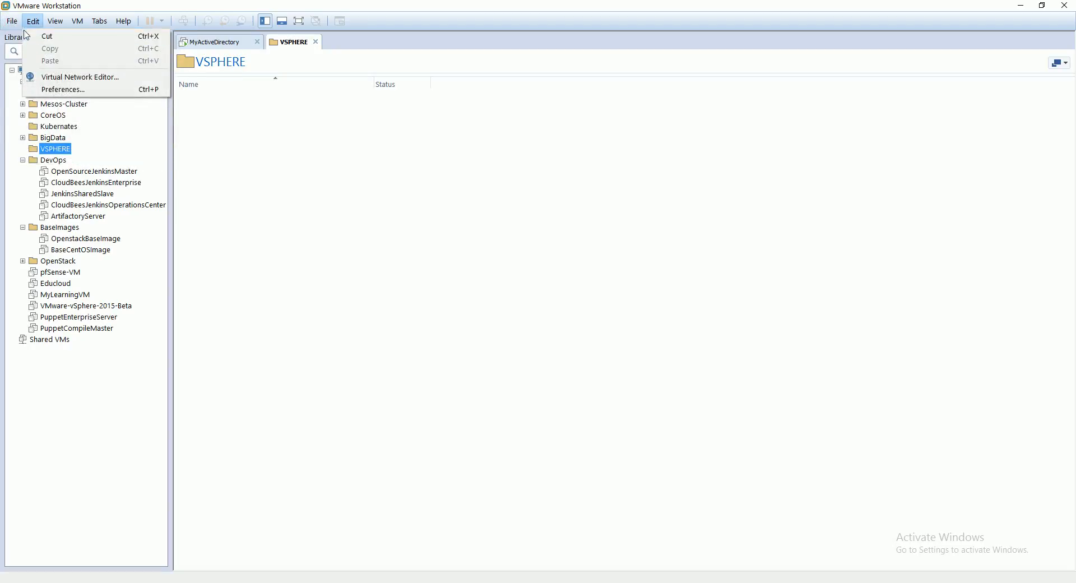
left_click(29, 36)
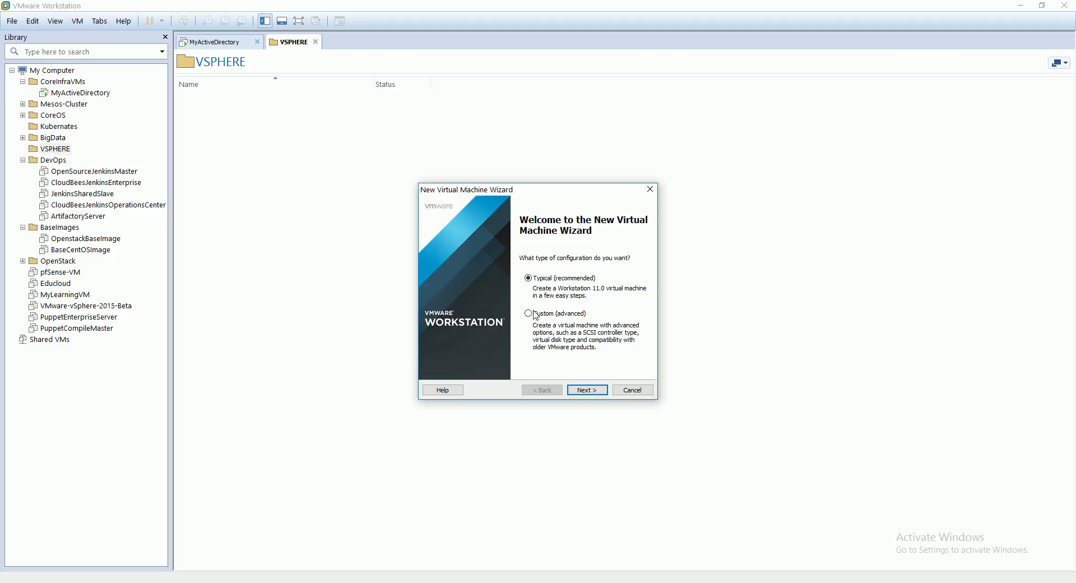
left_click(592, 391)
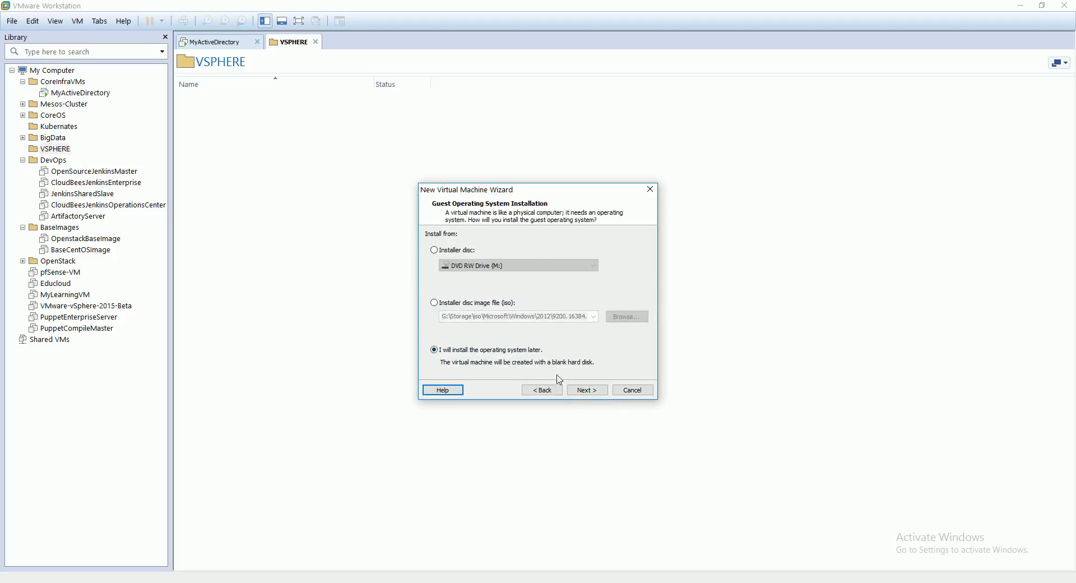
left_click(582, 392)
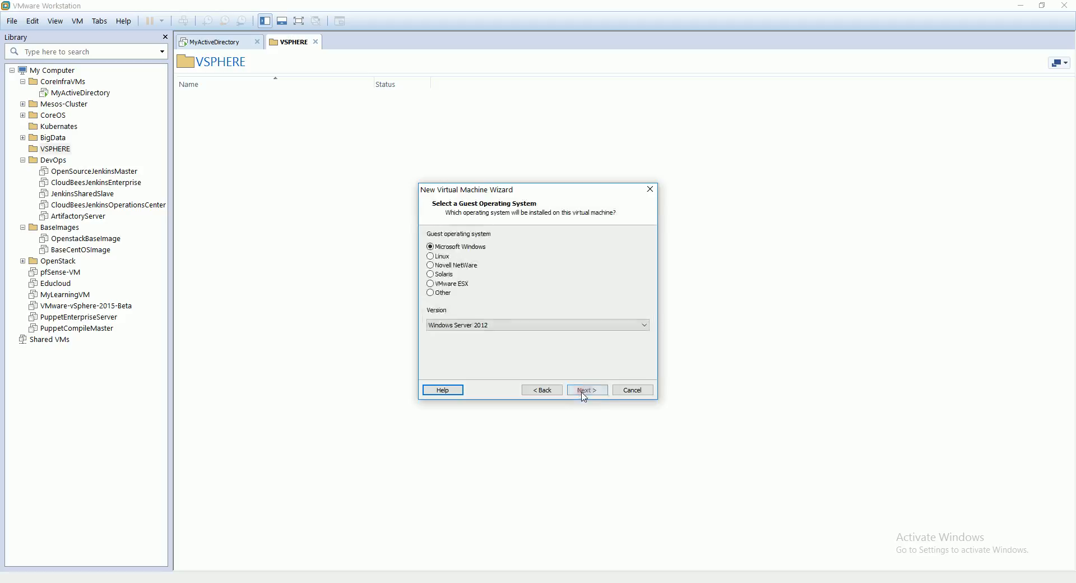
Step: Set the guest operating system to VMware ESX, version VMware vSphere 2015 Beta
left_click(452, 284)
left_click(469, 325)
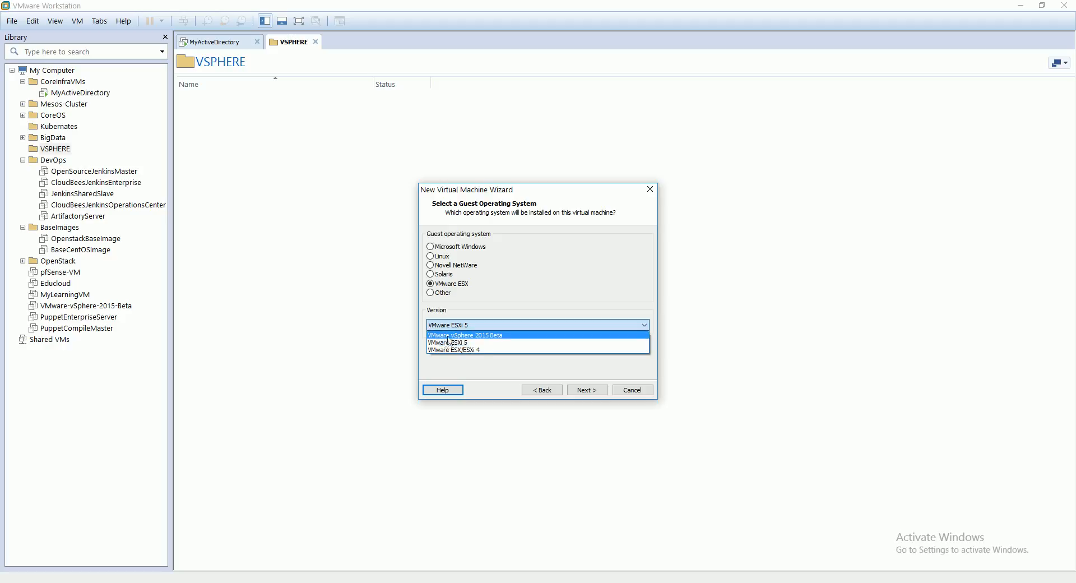
left_click(492, 337)
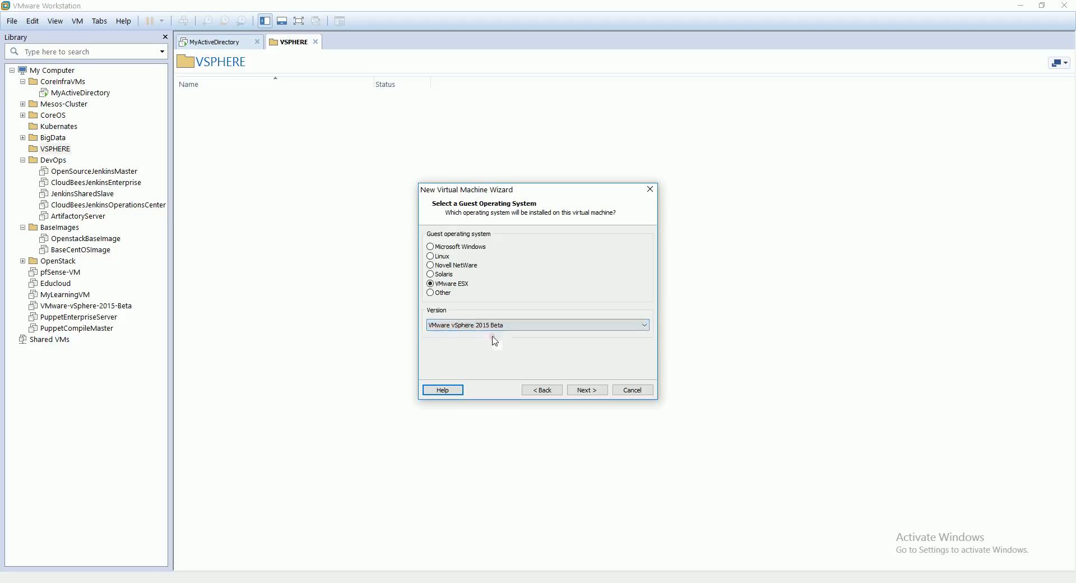
left_click(585, 390)
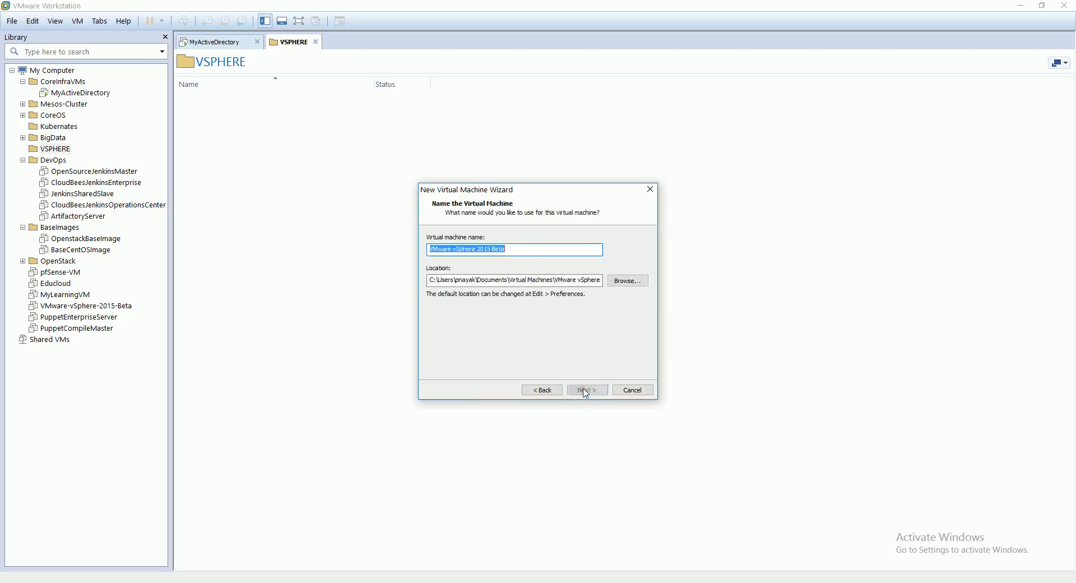
Step: Leave the virtual machine location unchosen, switch to File Explorer and open the Cloud (E:) drive
left_click(624, 282)
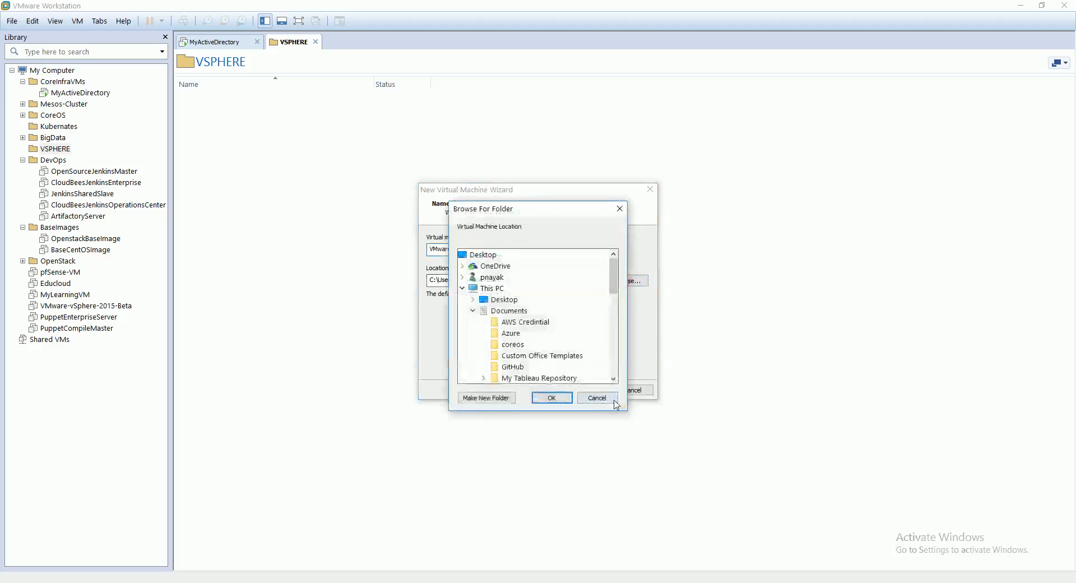
left_click(613, 400)
left_click(313, 581)
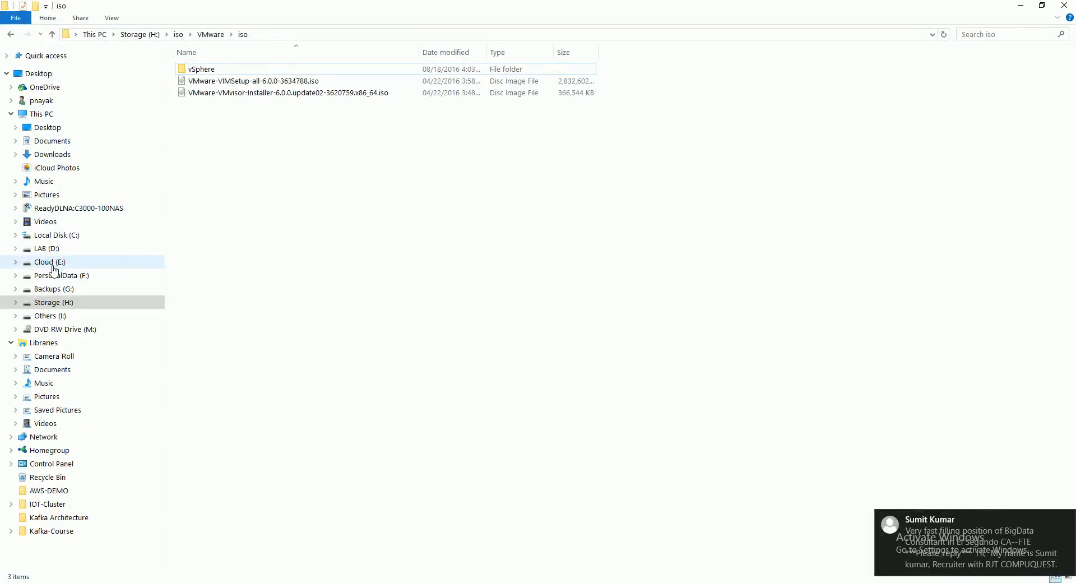
left_click(1065, 519)
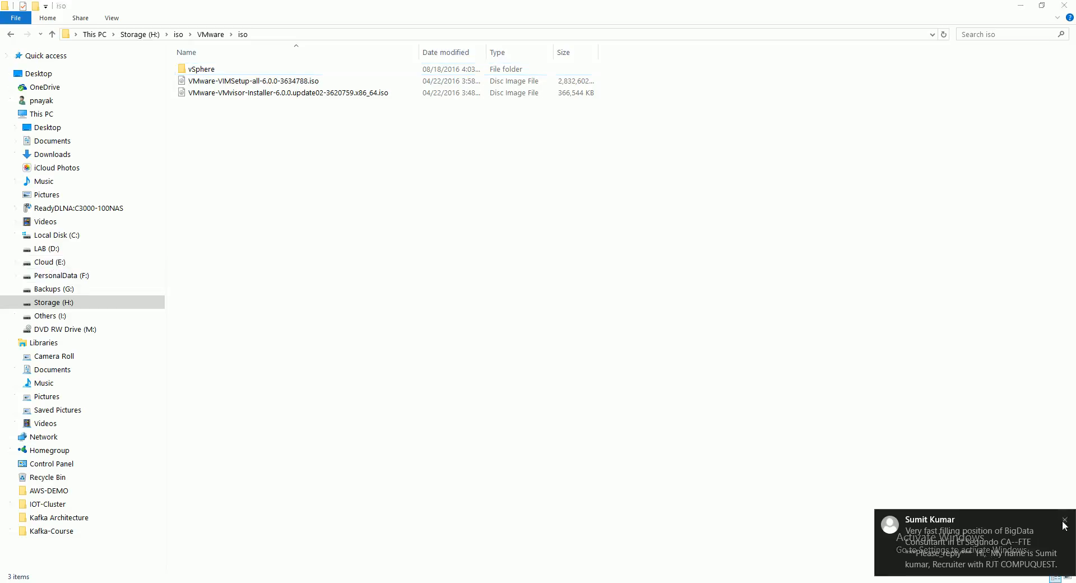
left_click(51, 264)
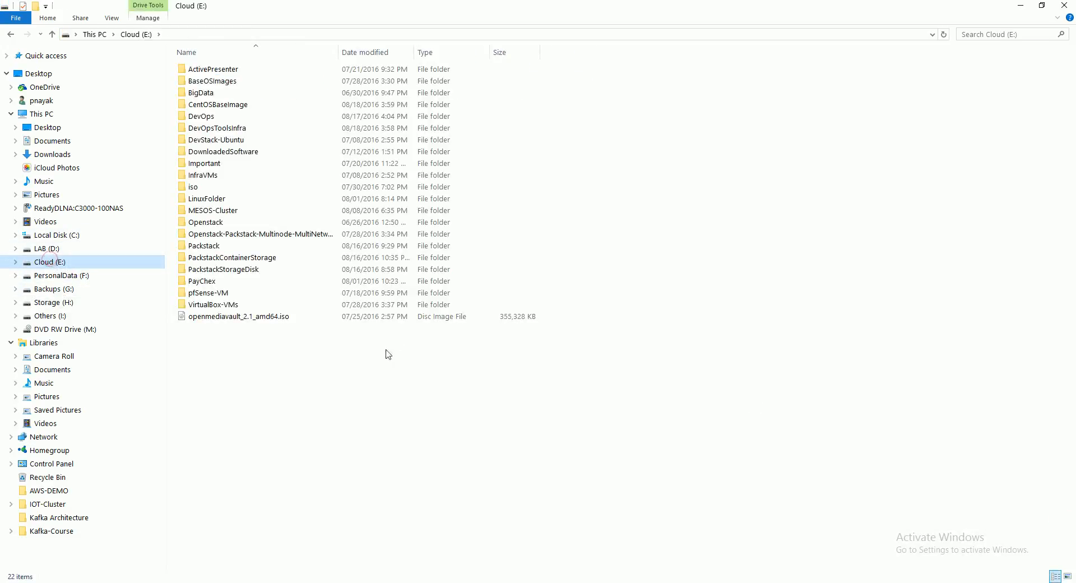
Step: Create a folder named VMwarevSphere on the Cloud (E:) drive
right_click(327, 388)
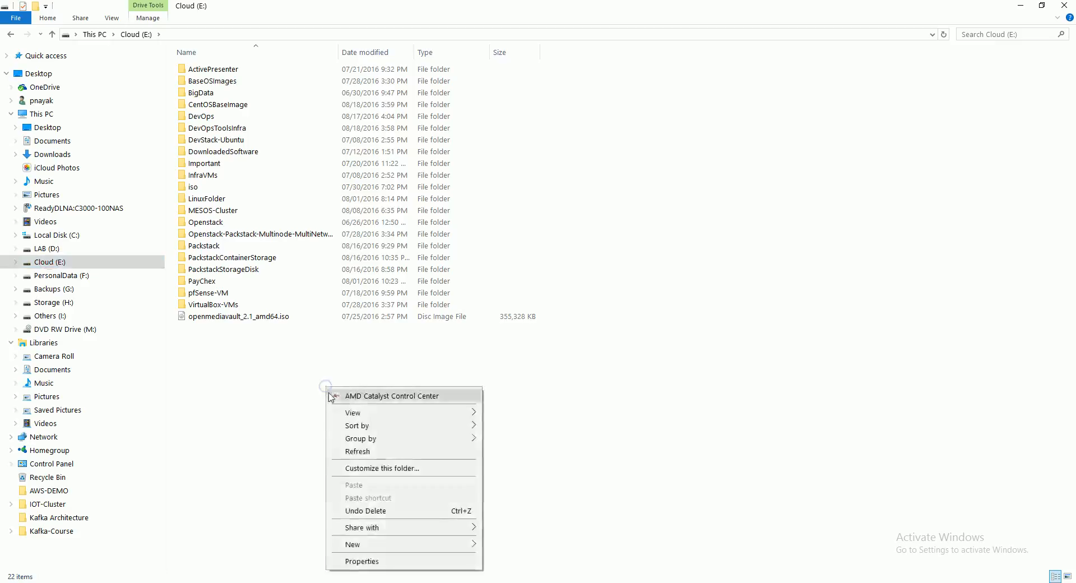
left_click(384, 544)
left_click(509, 410)
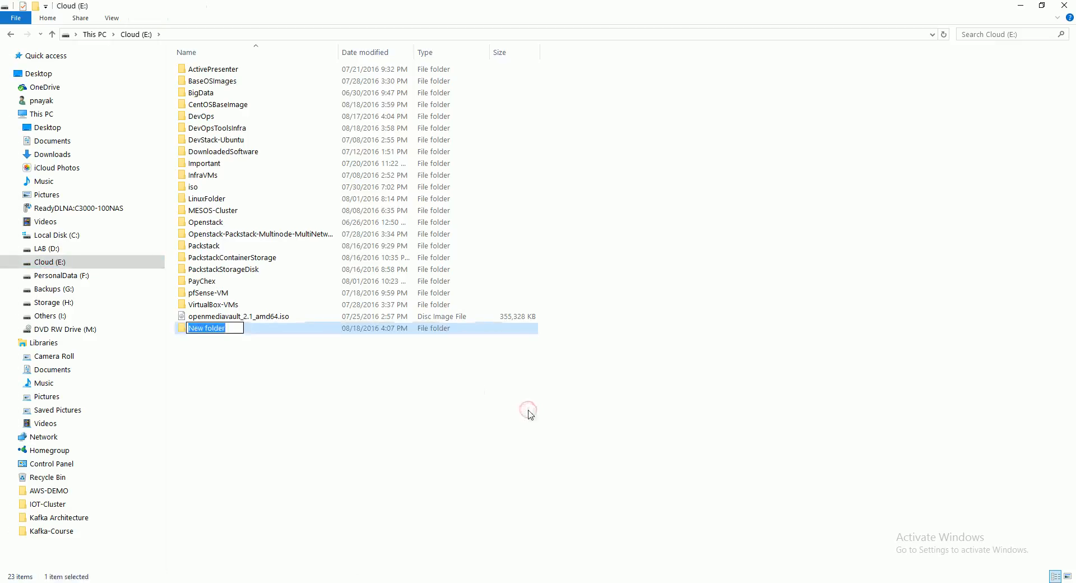
type("VMware")
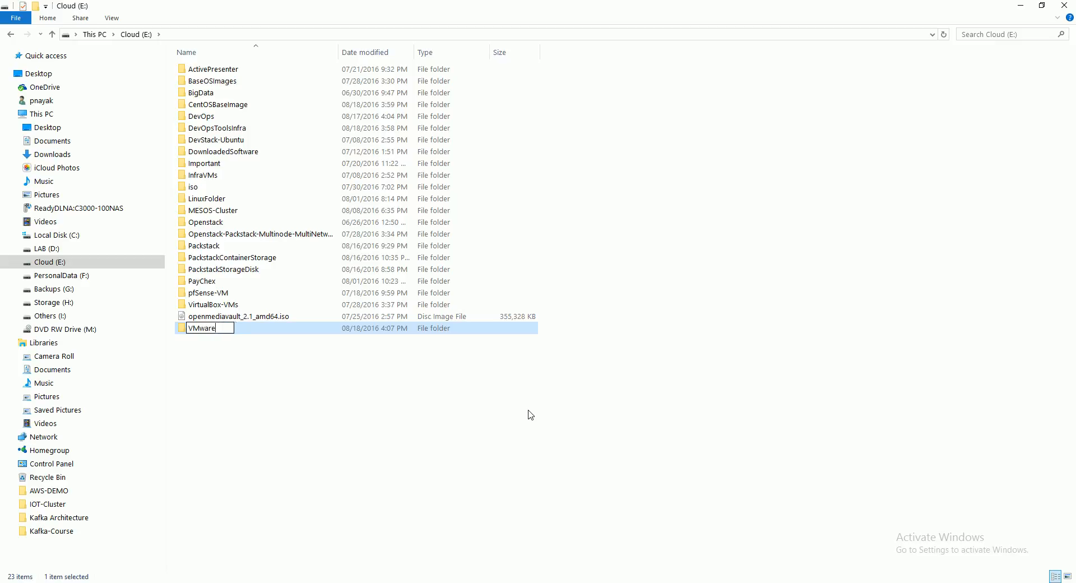
type("Vspehere")
type("Sphere")
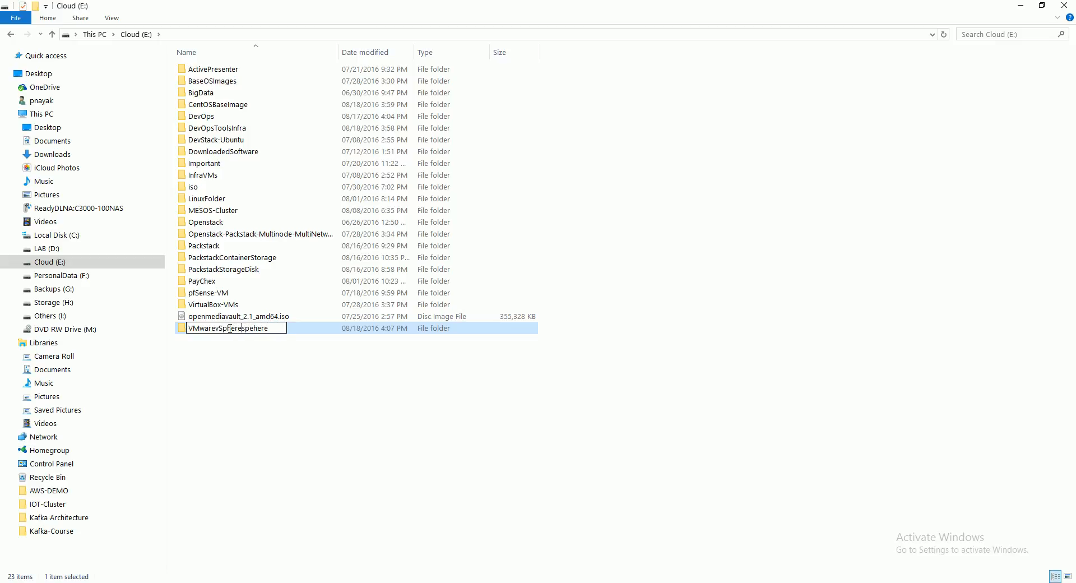
key("Delete")
key("Delete")
key("Delete")
key("Delete")
key("Delete")
key("Delete")
left_click(283, 376)
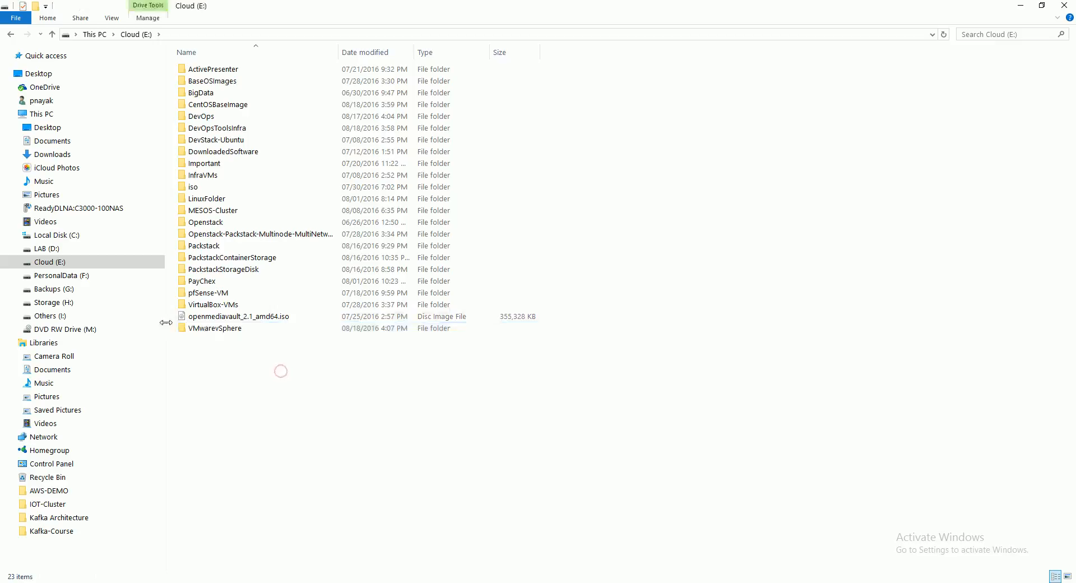
Step: Create a subfolder named ESXi-6.0 inside the VMwarevSphere folder
double_click(216, 328)
right_click(237, 166)
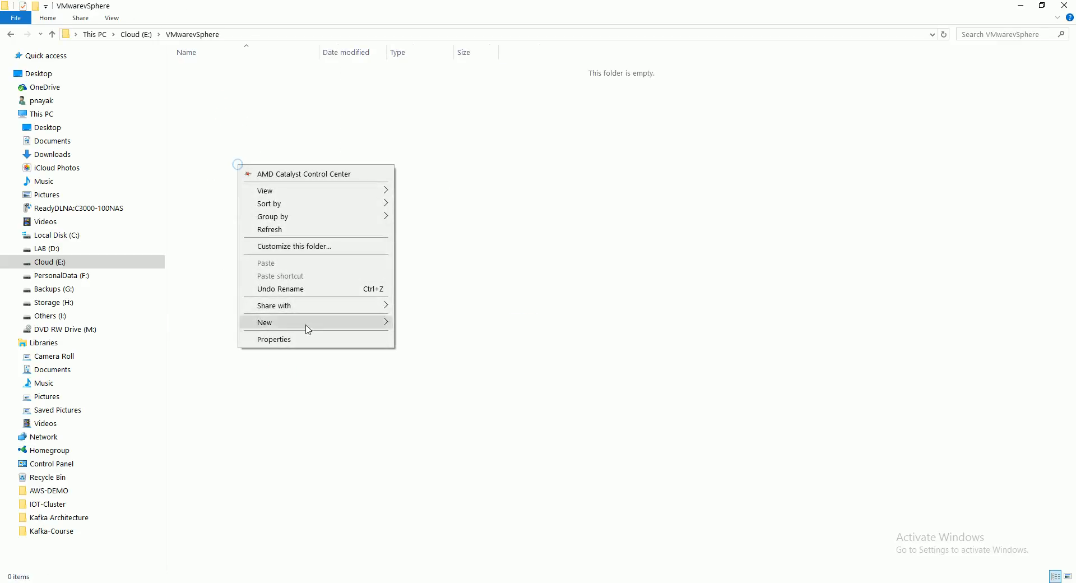
left_click(306, 324)
left_click(430, 324)
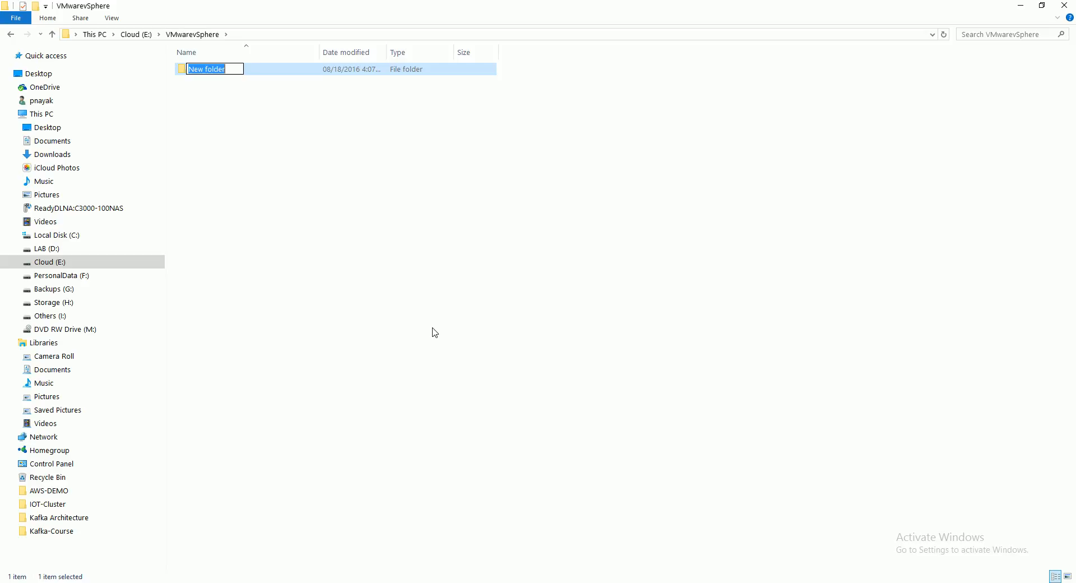
type("ES")
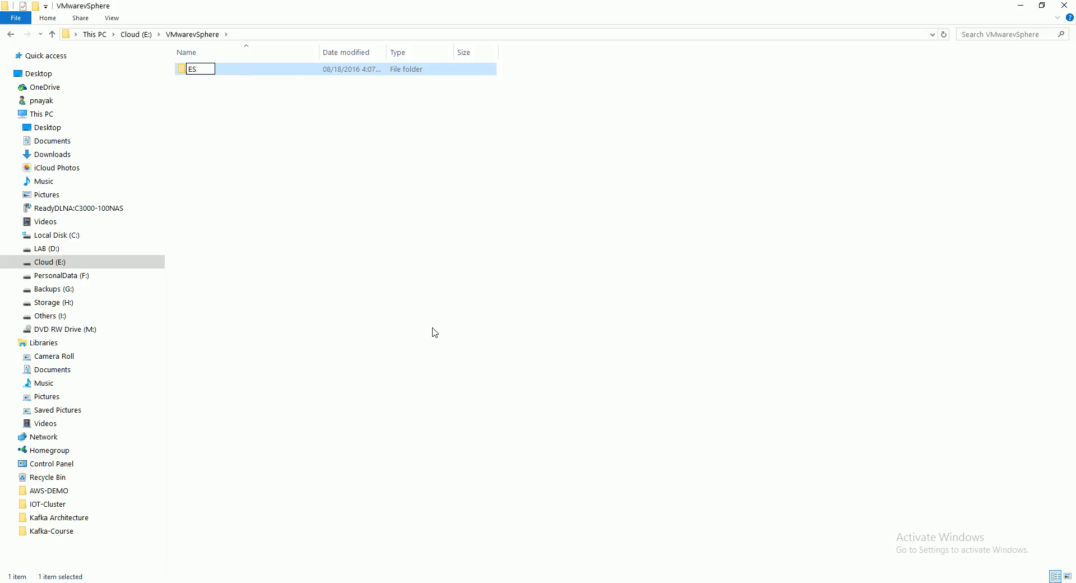
type("Xi-6.0")
Step: Create a second subfolder named vCenterServer inside the VMwarevSphere folder
right_click(422, 242)
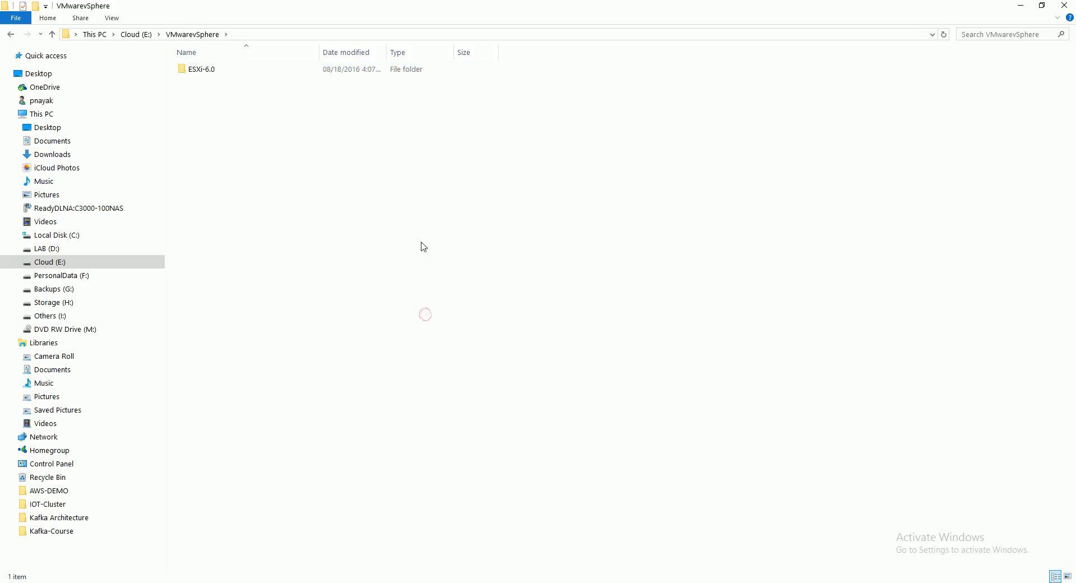
mouse_move(476, 401)
left_click(609, 402)
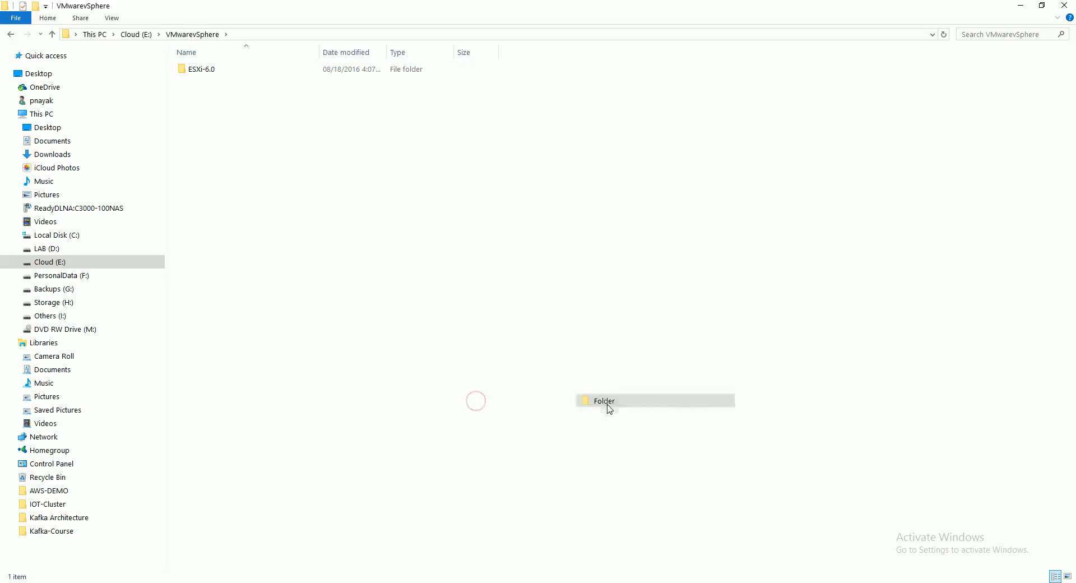
type("vC")
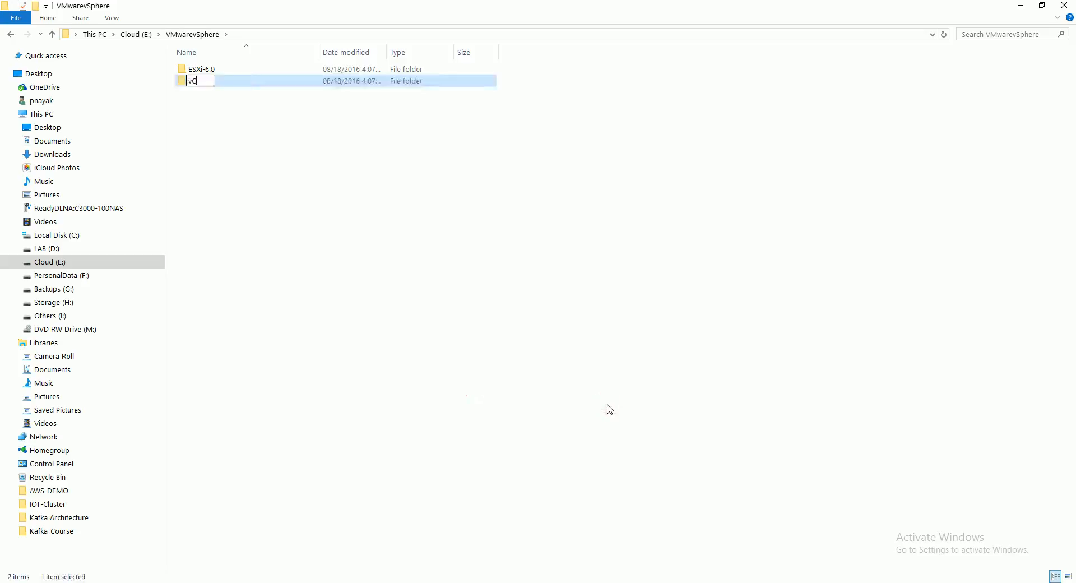
type("enterServer")
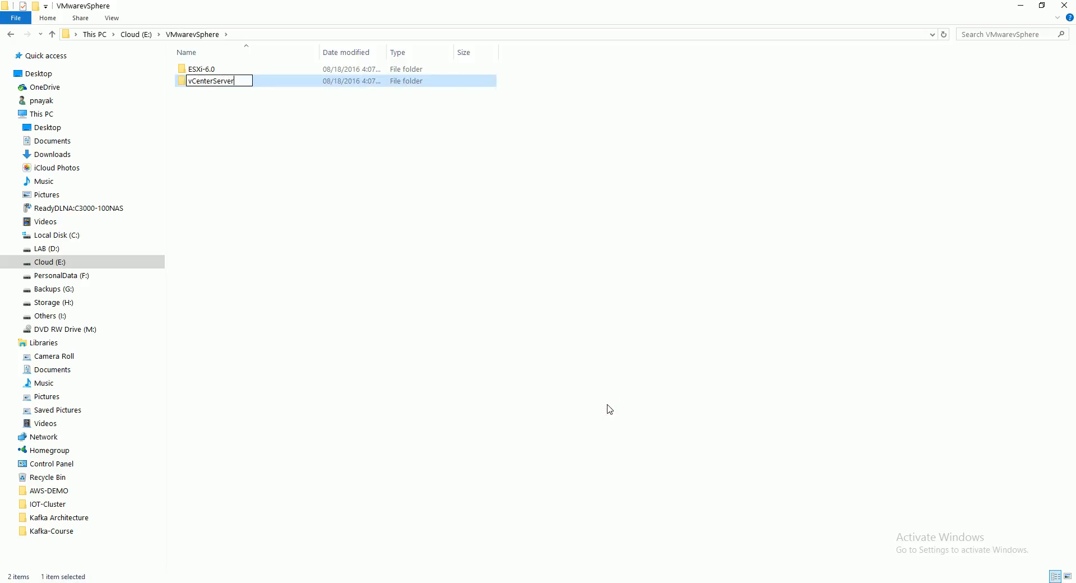
left_click(574, 290)
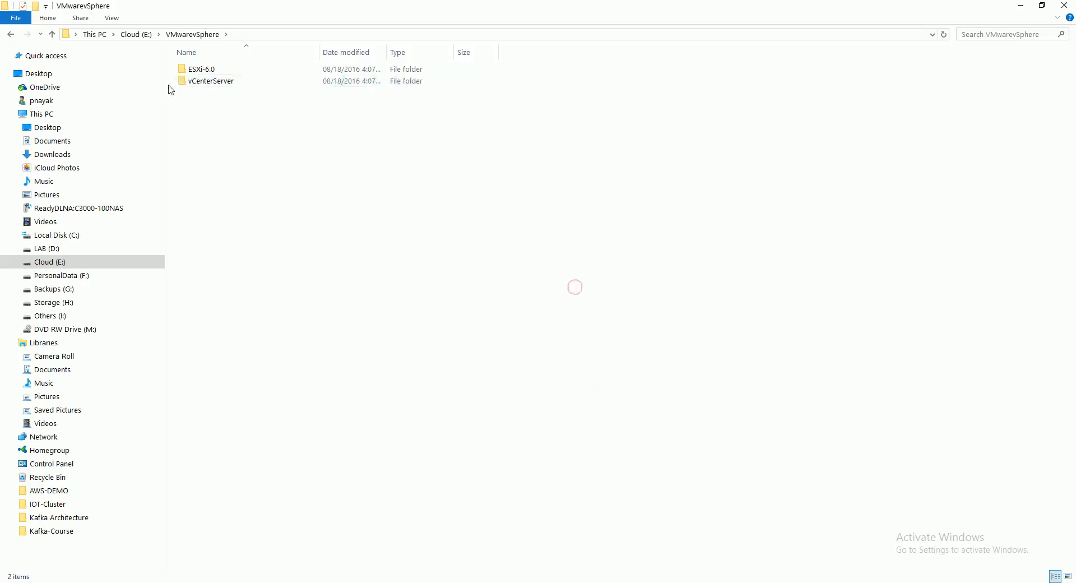
Step: Switch back to VMware Workstation and set the new virtual machine's location to E:\VMwarevSphere\ESXi-6.0
left_click(385, 550)
left_click(387, 552)
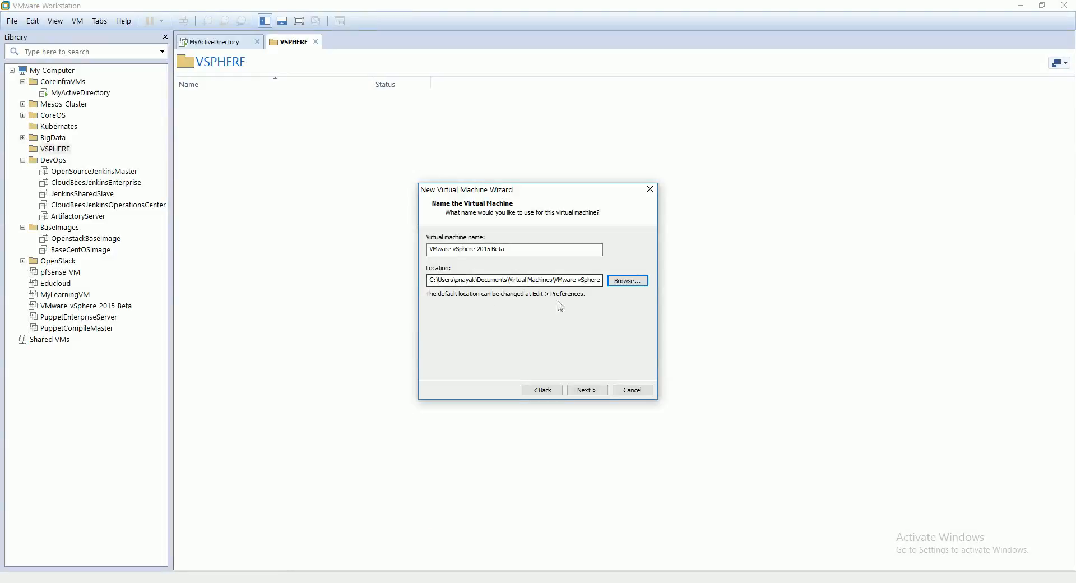
left_click(623, 280)
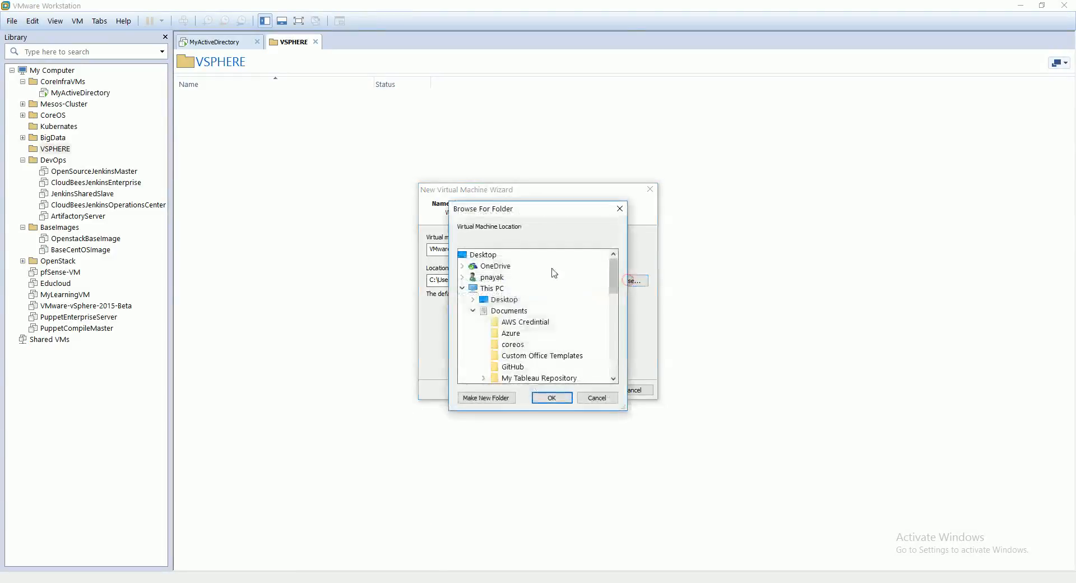
left_click(475, 311)
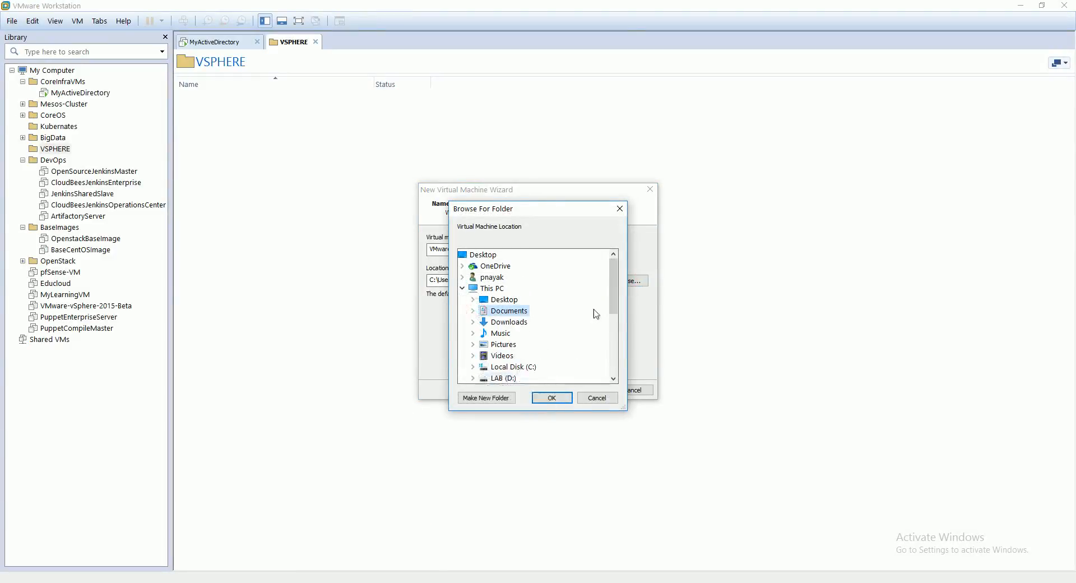
scroll(615, 305, "down", 1)
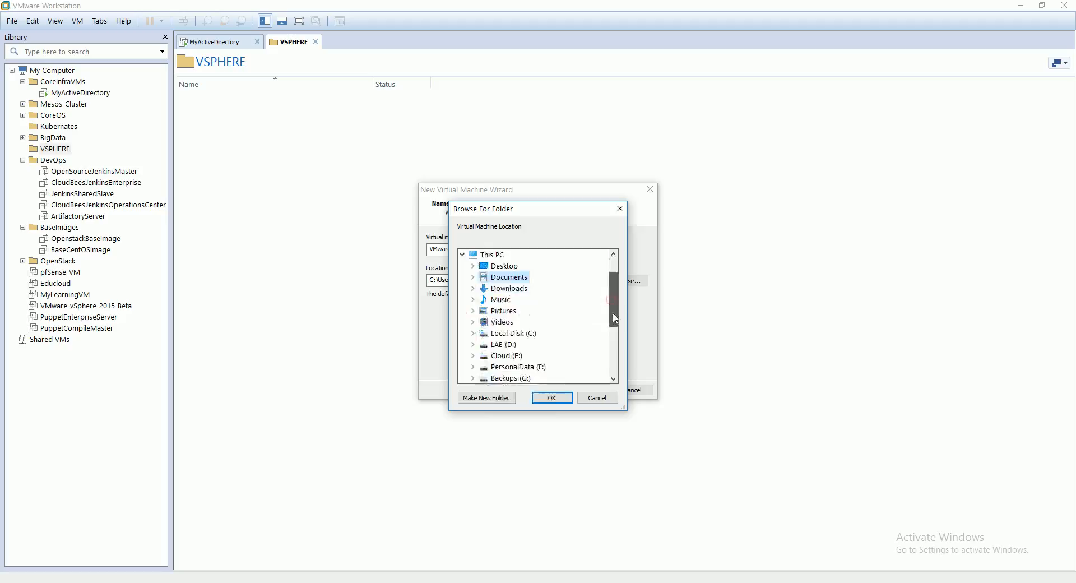
left_click(475, 356)
left_click_drag(612, 294, 615, 330)
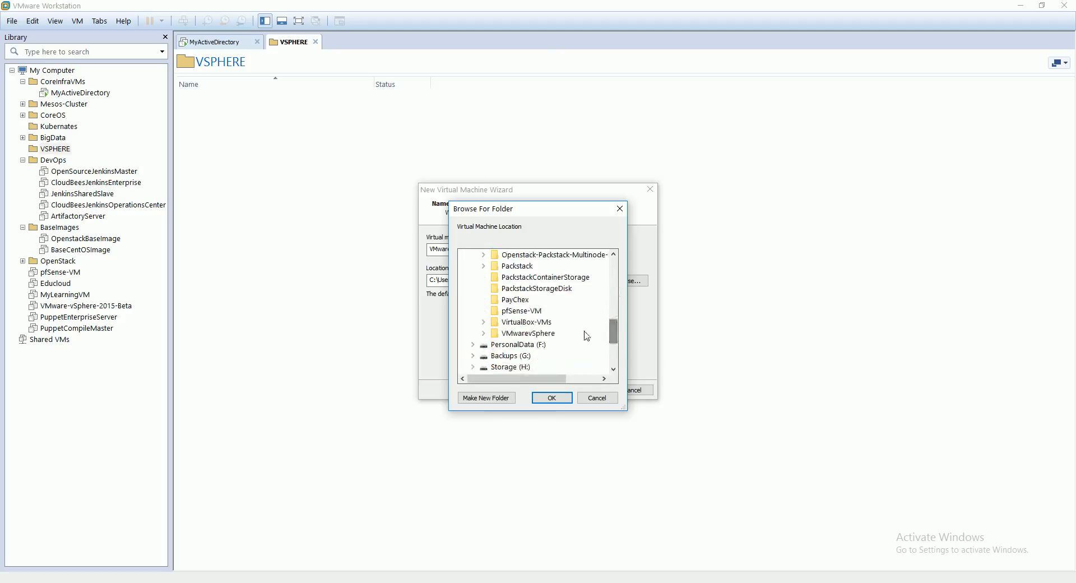
double_click(527, 333)
left_click(524, 344)
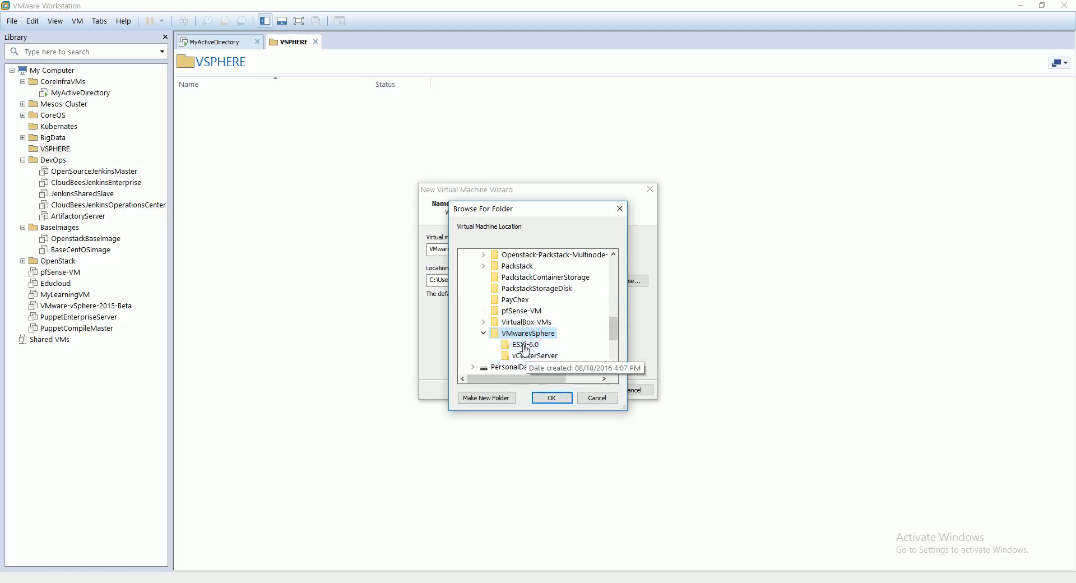
left_click(552, 398)
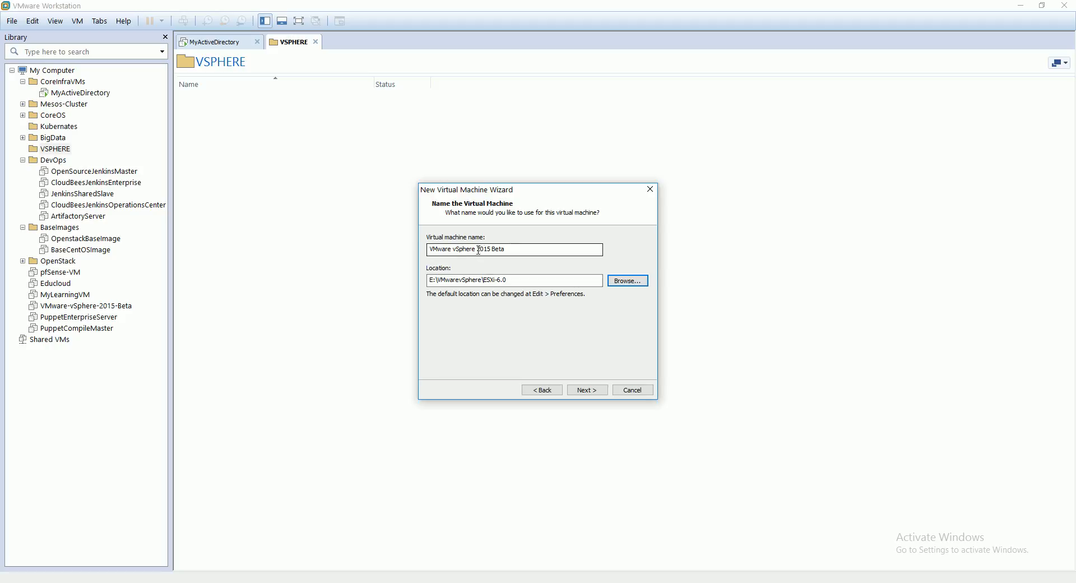
Step: Name the new virtual machine VMwarevSphereESXi-6.0 and continue to the disk capacity settings
left_click_drag(479, 250, 548, 260)
key("BackSpace")
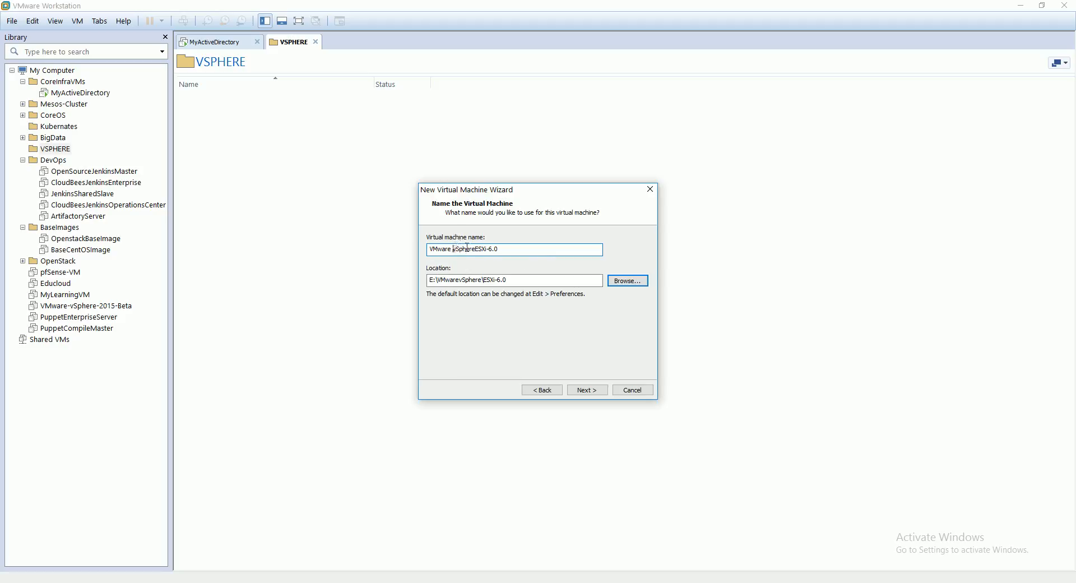
key("BackSpace")
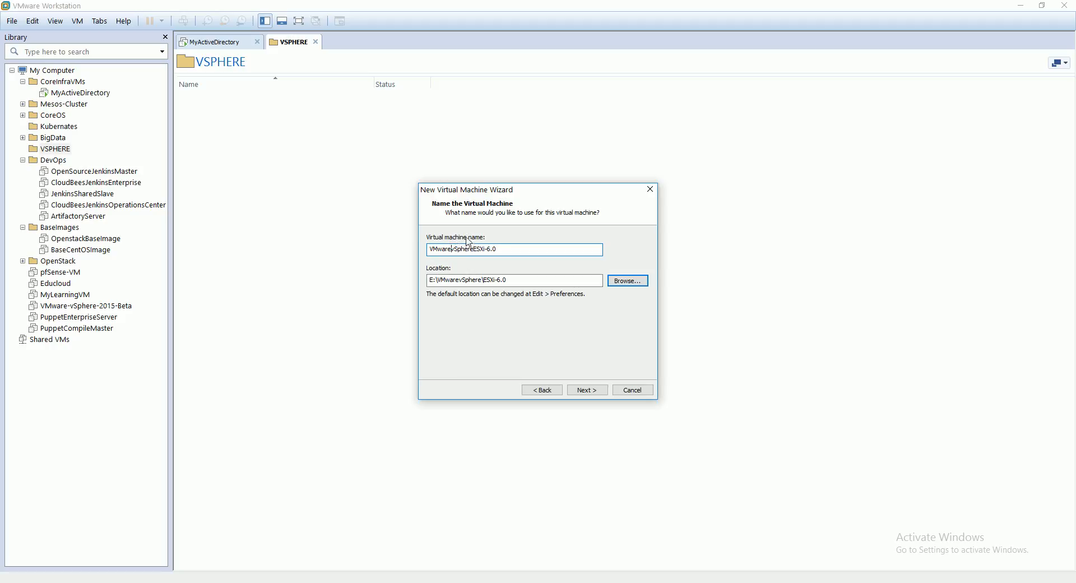
left_click(586, 390)
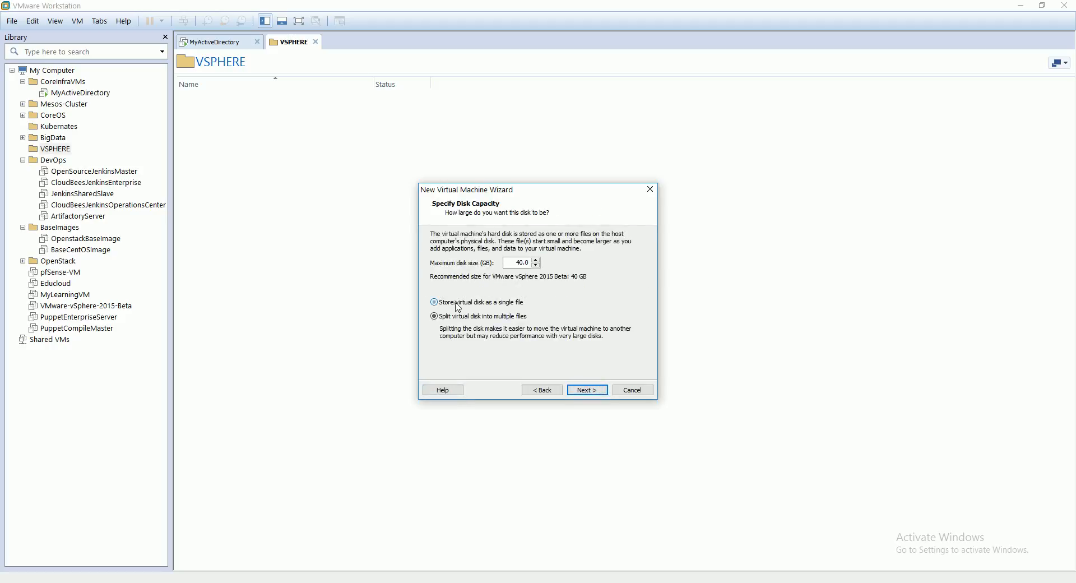
Step: Create the virtual machine with a 120 GB disk stored as a single file, and close the VSPHERE folder view
left_click(457, 303)
left_click(519, 263)
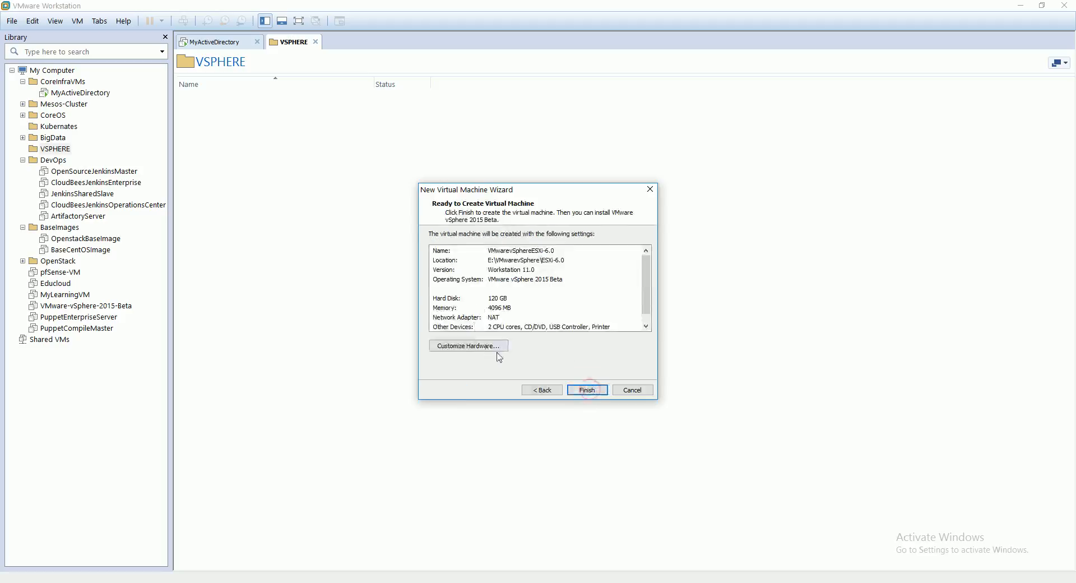
left_click(595, 389)
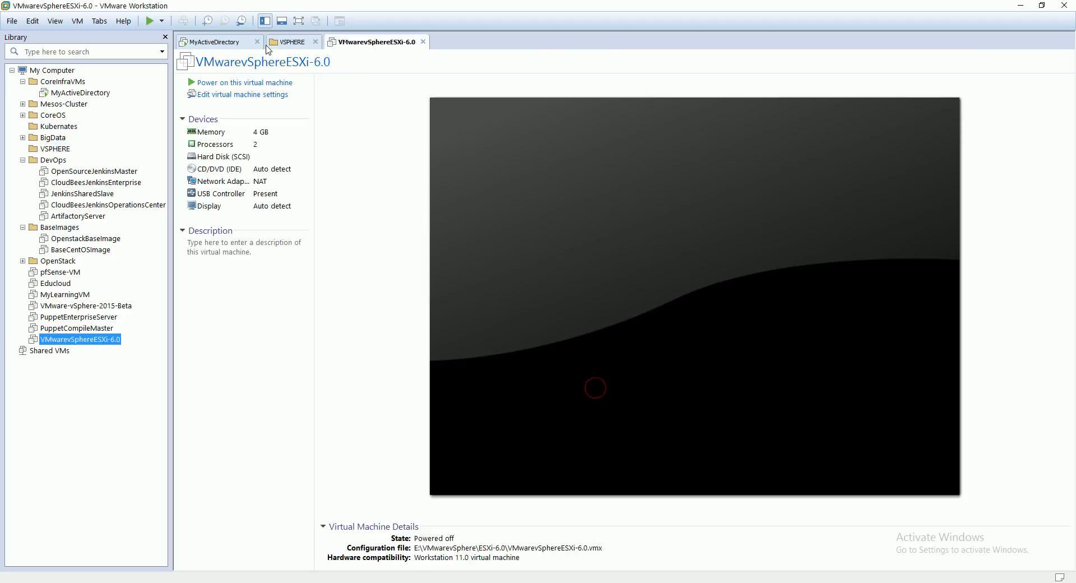
left_click(297, 42)
left_click(316, 43)
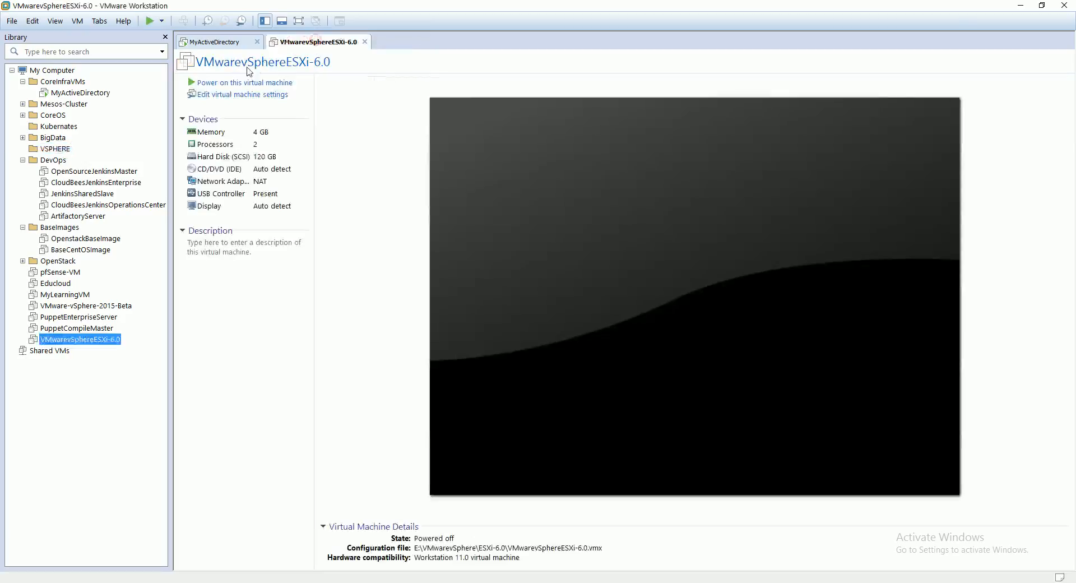
Step: Set the virtual machine's memory to 16 GB and its number of processors to 4
left_click(238, 97)
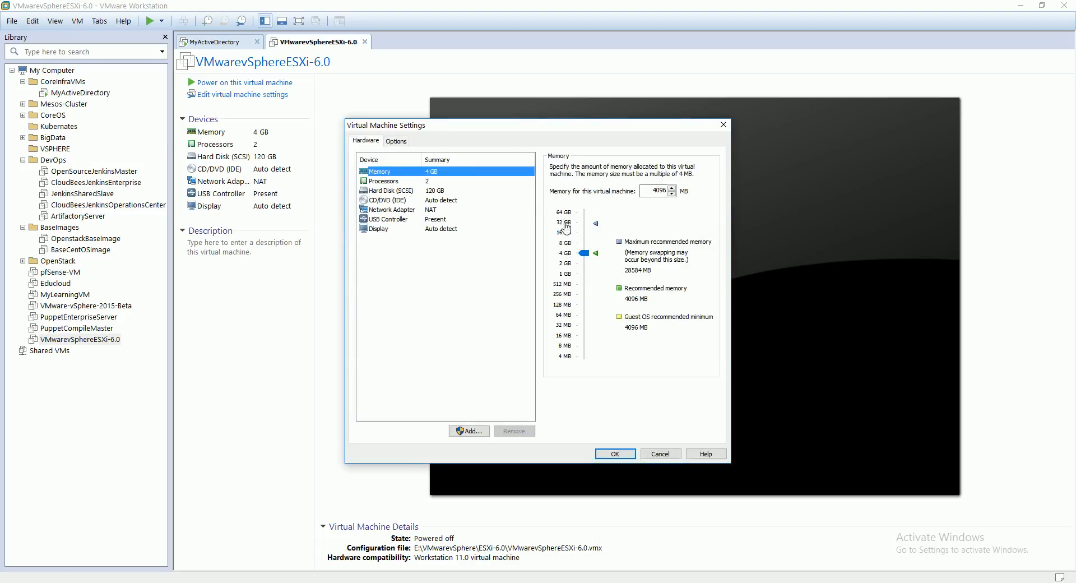
left_click(565, 233)
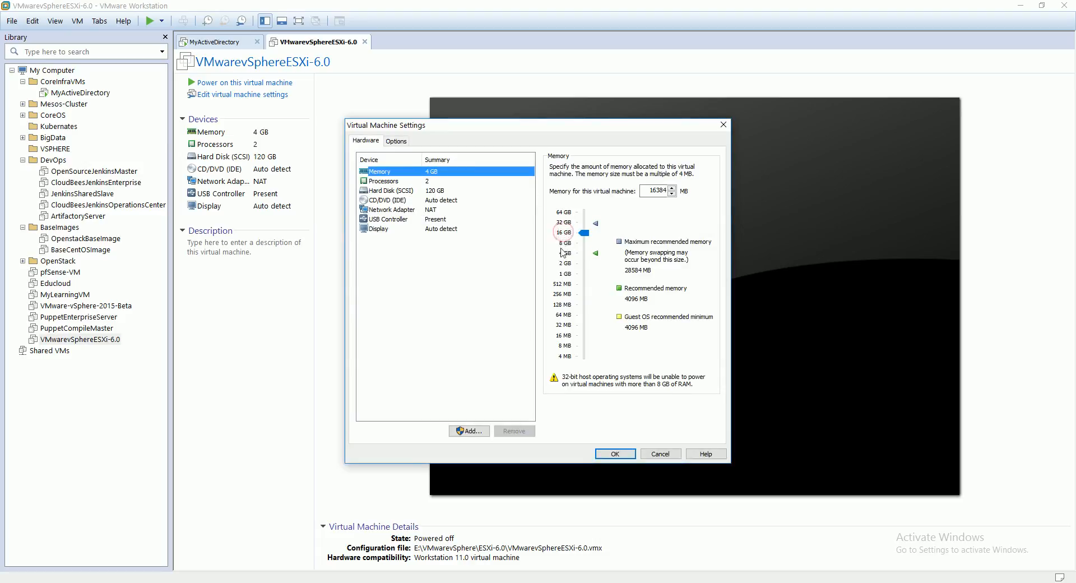
left_click(440, 182)
left_click(662, 168)
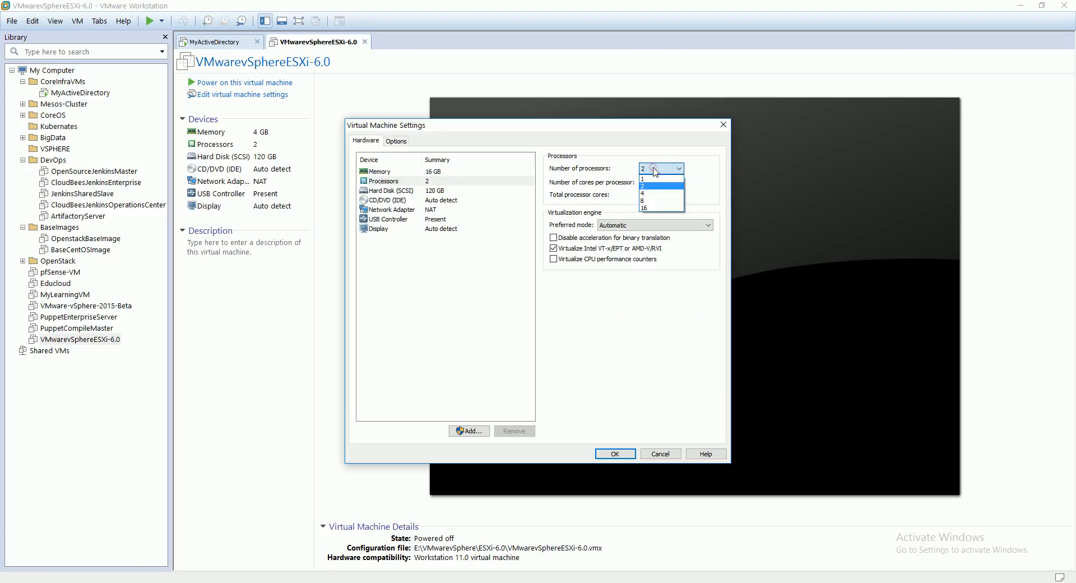
left_click(655, 194)
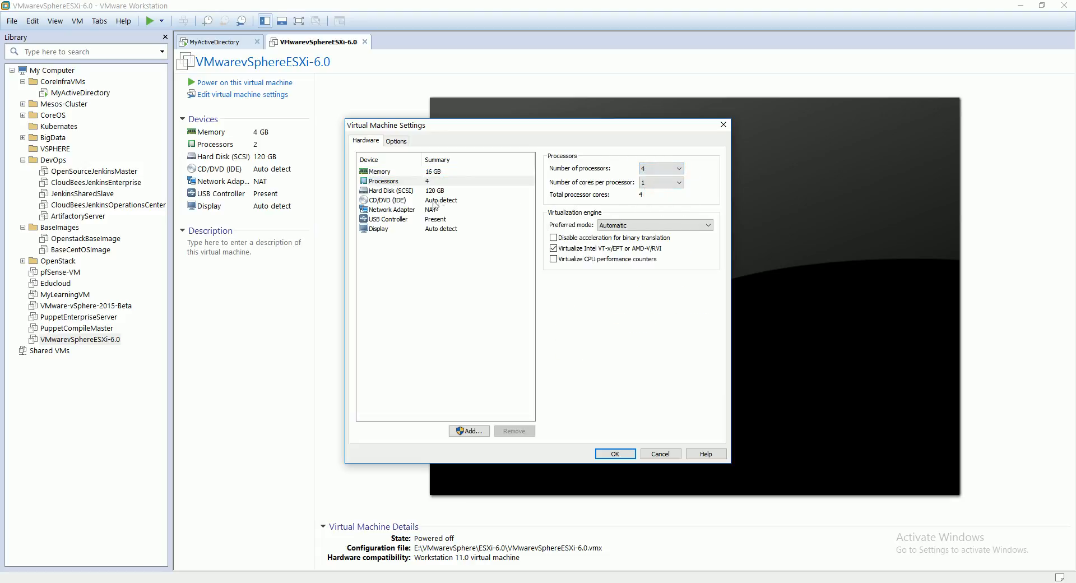
left_click(399, 192)
left_click(422, 182)
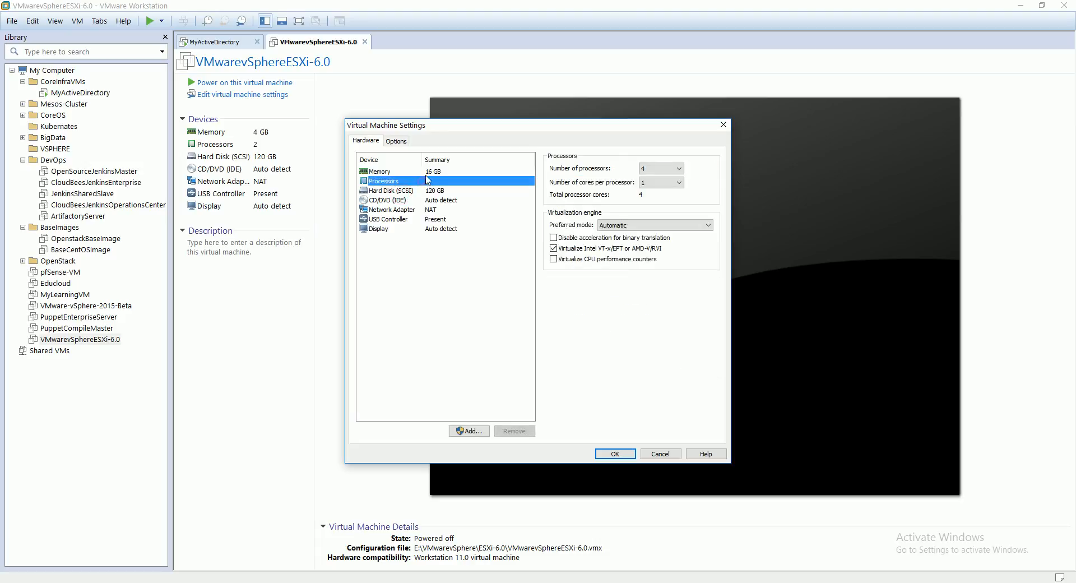
left_click(427, 172)
Step: Change the existing network adapter's connection to Bridged
left_click(433, 211)
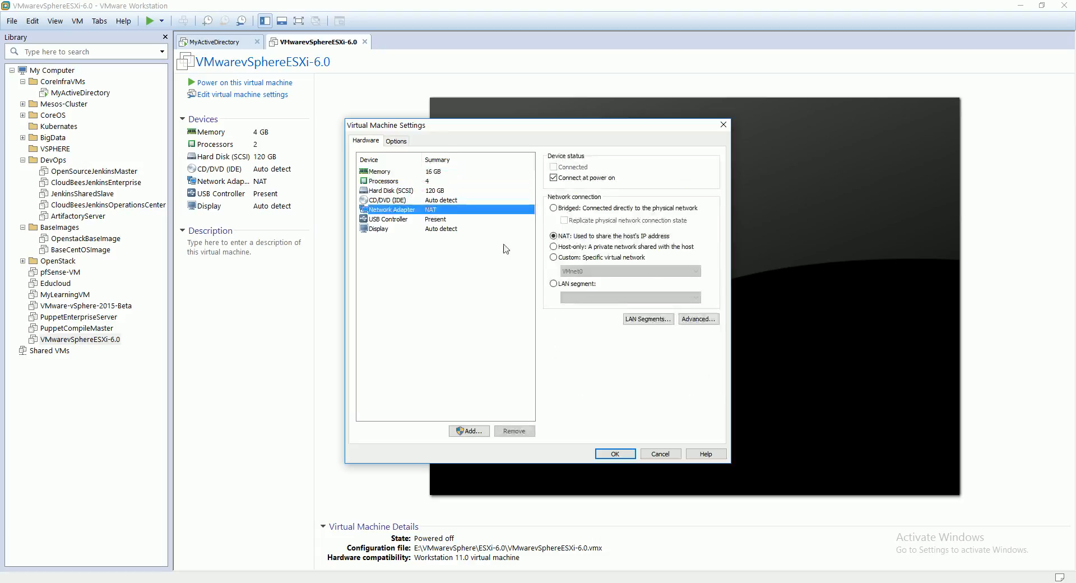
left_click(567, 247)
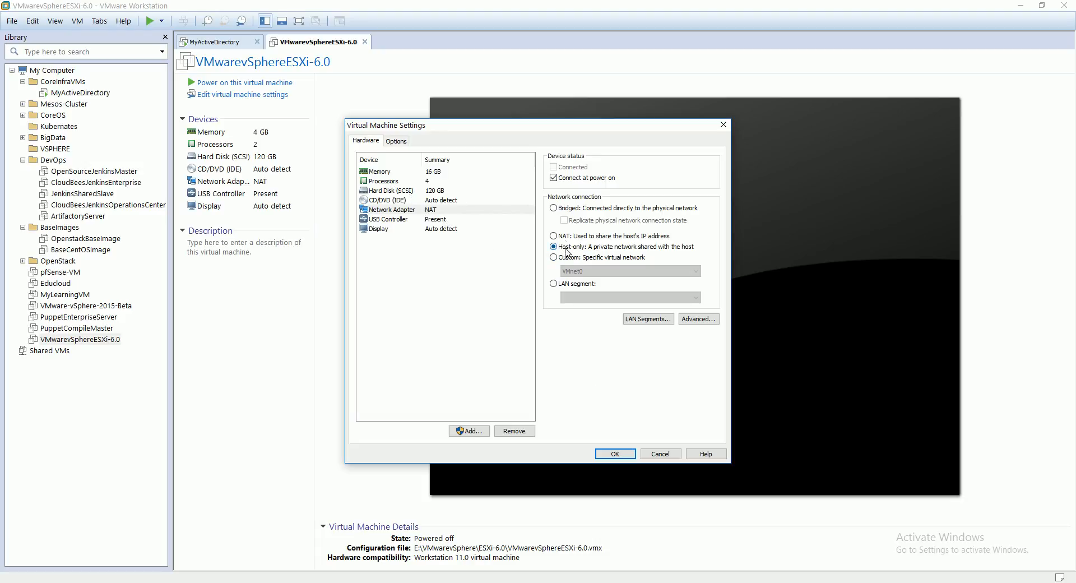
left_click(555, 210)
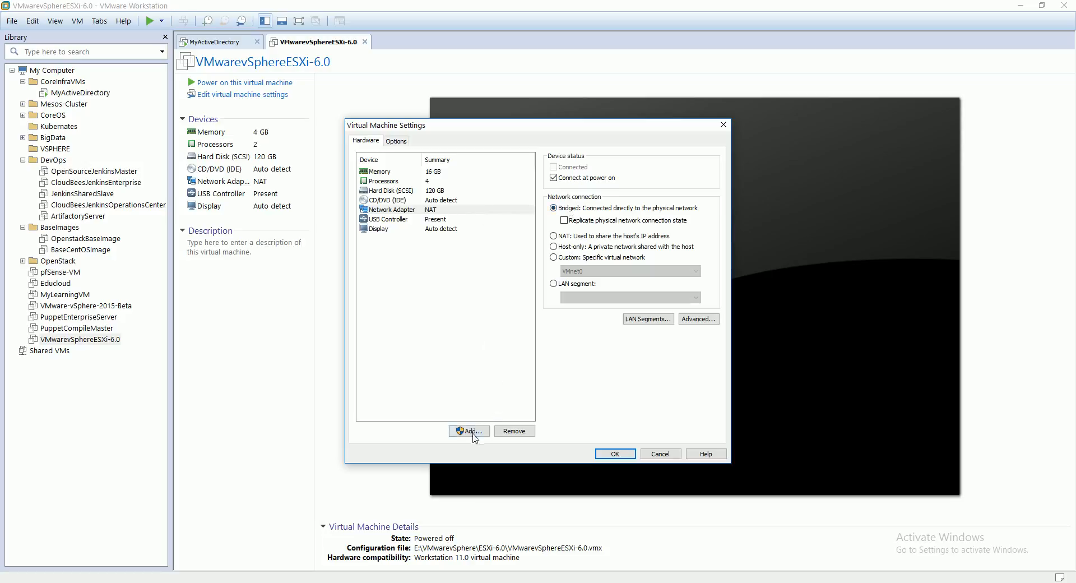
Step: Add a second network adapter with a Host-only connection
left_click(473, 433)
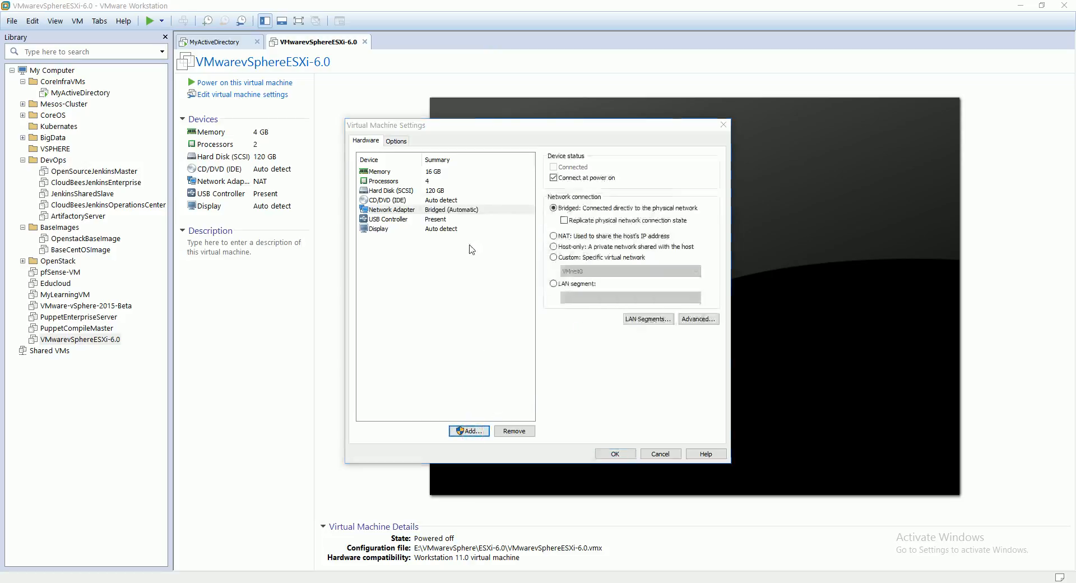
left_click(465, 284)
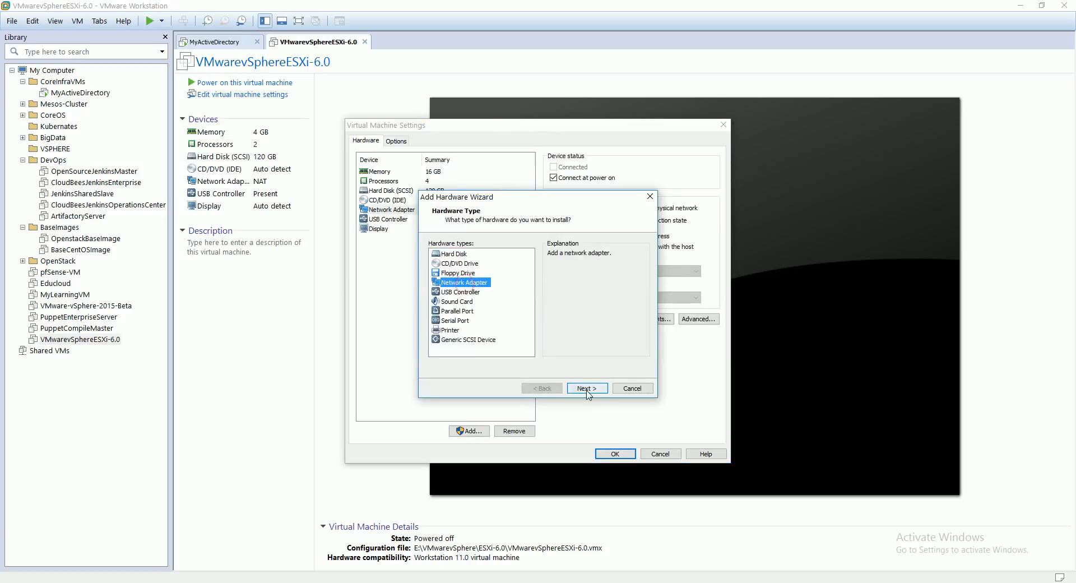
left_click(587, 388)
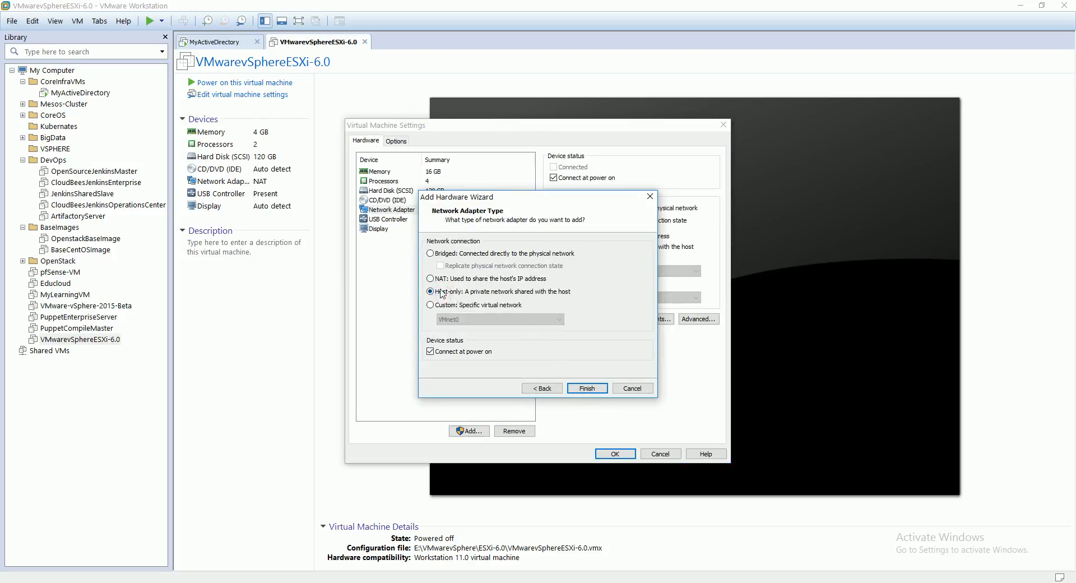
left_click(588, 389)
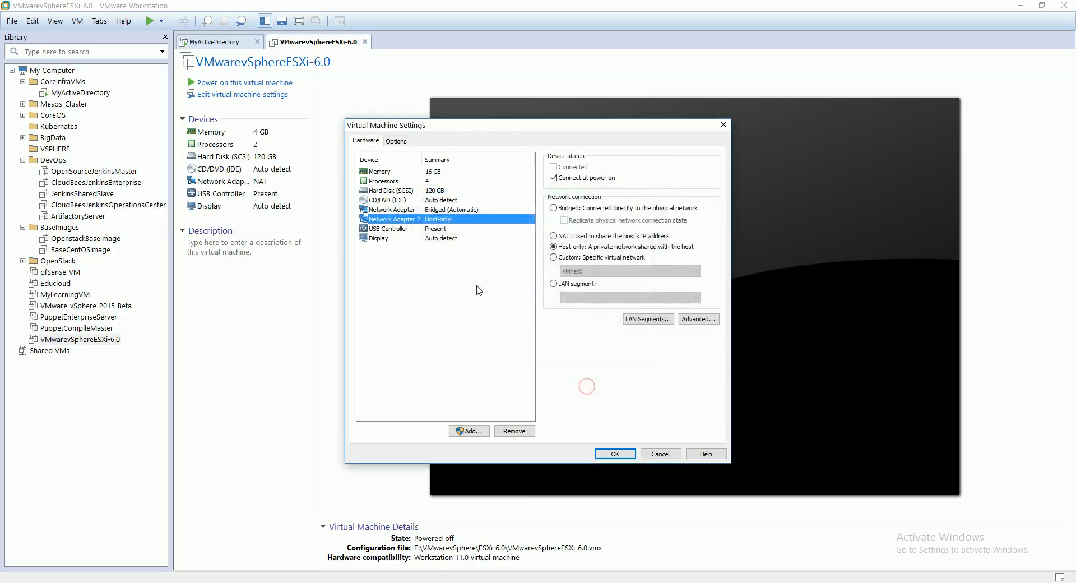
Step: Add a third network adapter, also using a Host-only connection
left_click(474, 432)
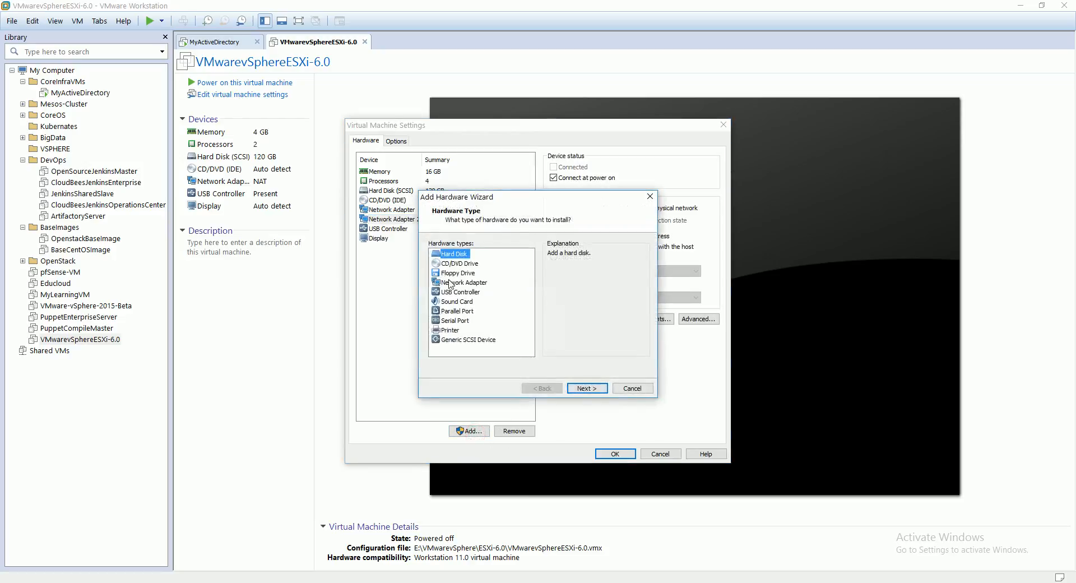
left_click(449, 284)
left_click(588, 389)
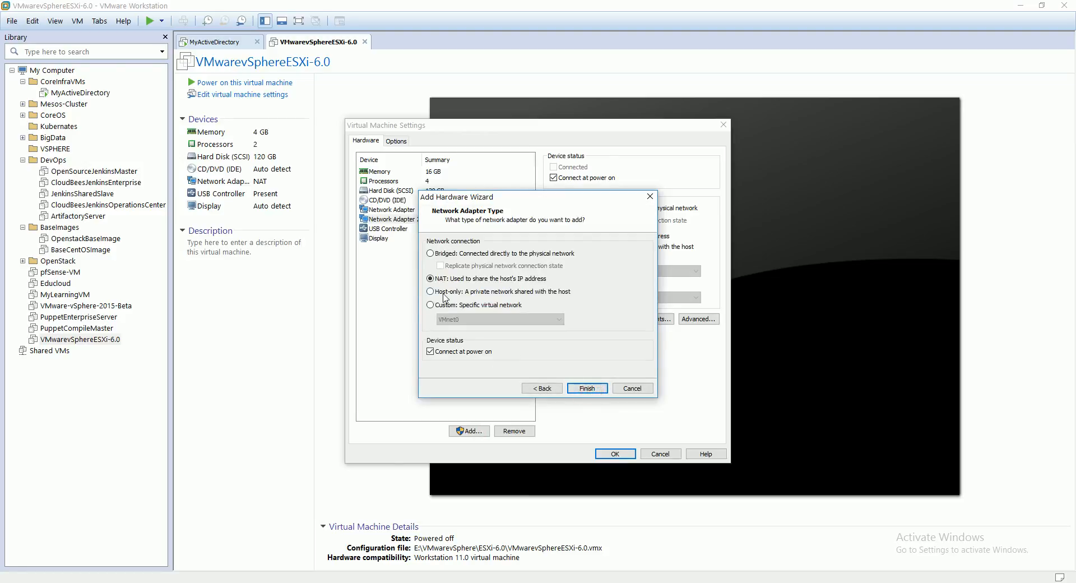
left_click(444, 292)
left_click(587, 388)
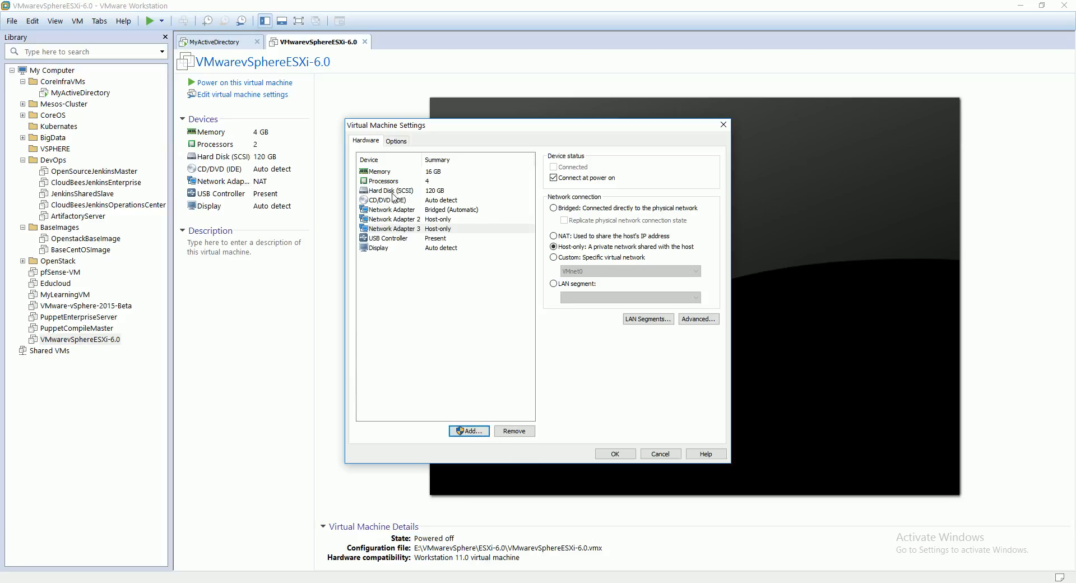
Step: Add a new 240 GB SCSI virtual disk stored as a single file, VMwarevSphereESXi-6.0-0.vmdk, and save the hardware settings
left_click(472, 431)
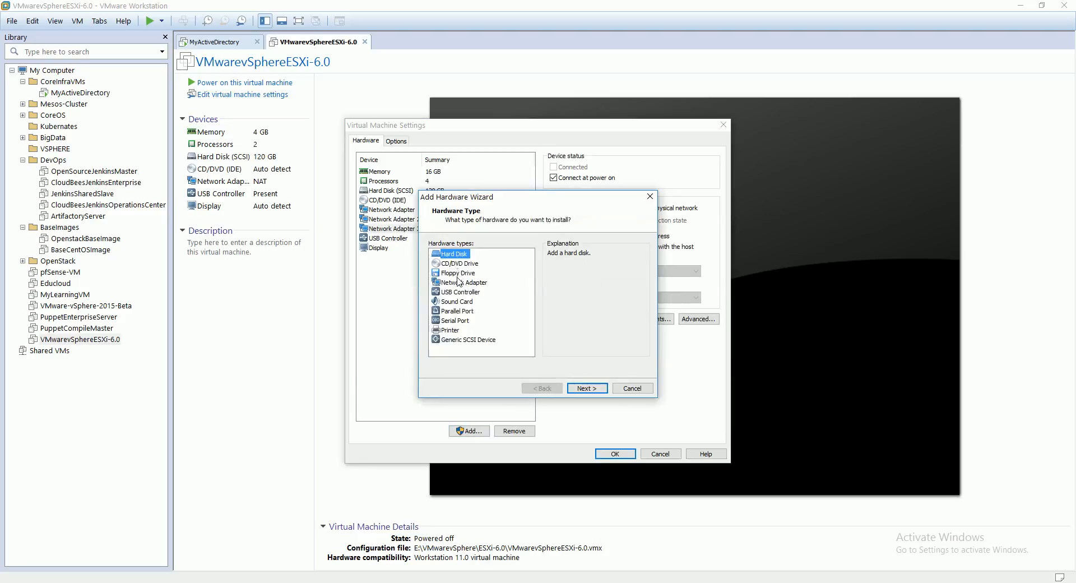
left_click(587, 388)
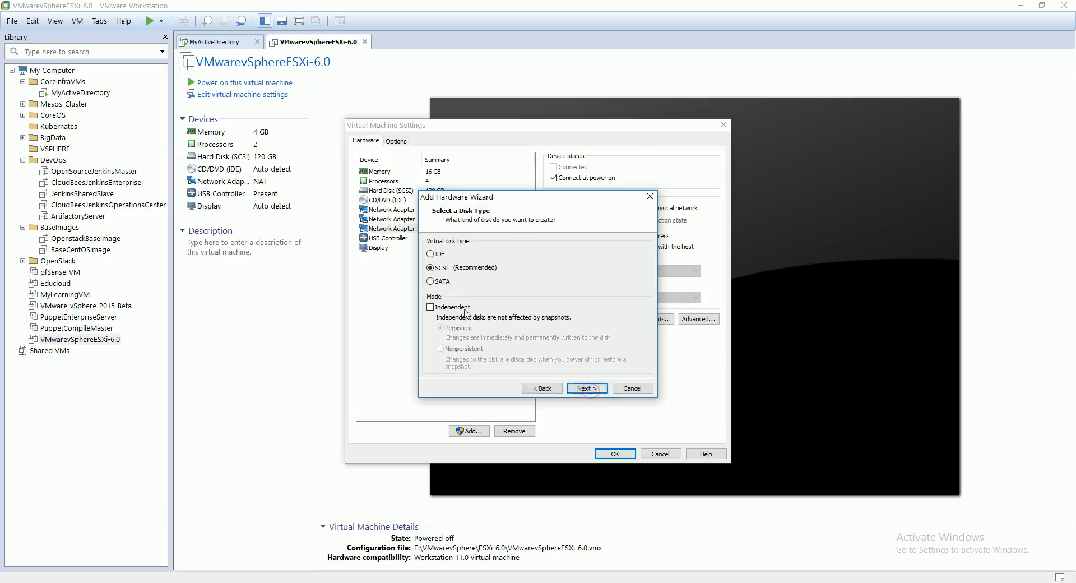
left_click(587, 389)
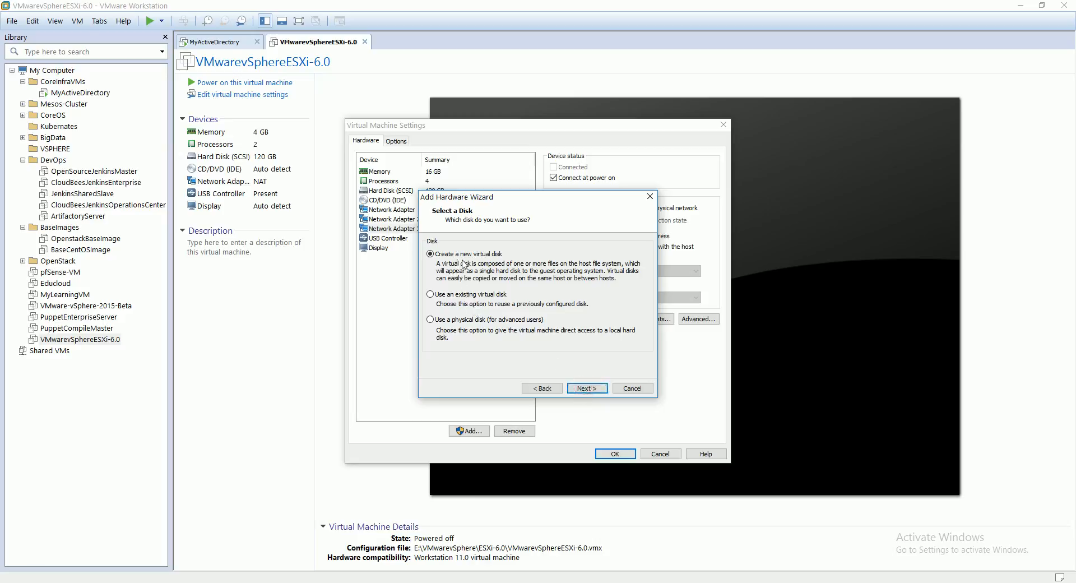
left_click(587, 388)
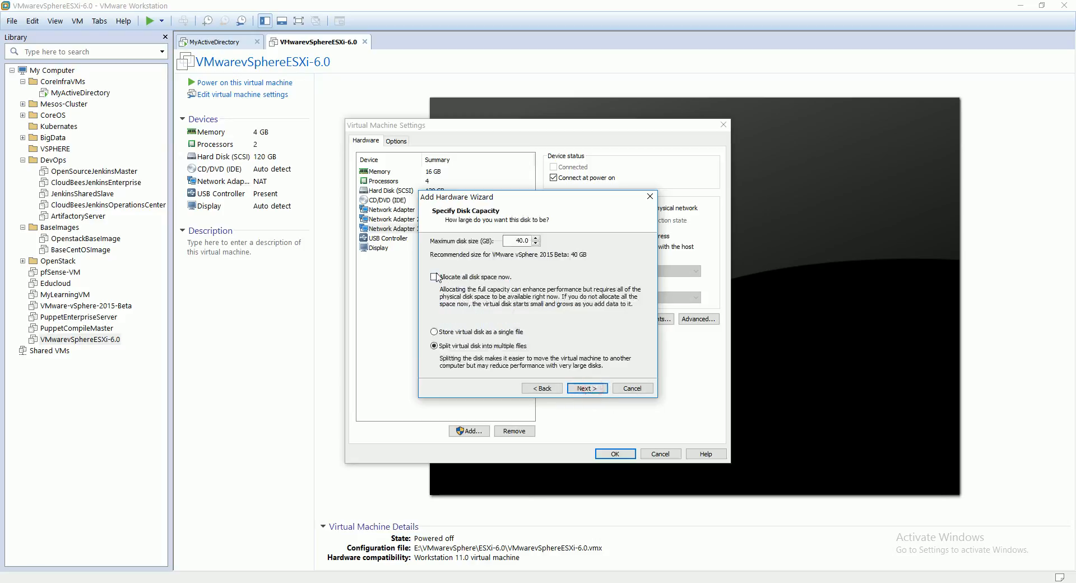
left_click(463, 331)
type("24")
key("BackSpace")
left_click(494, 331)
left_click(588, 389)
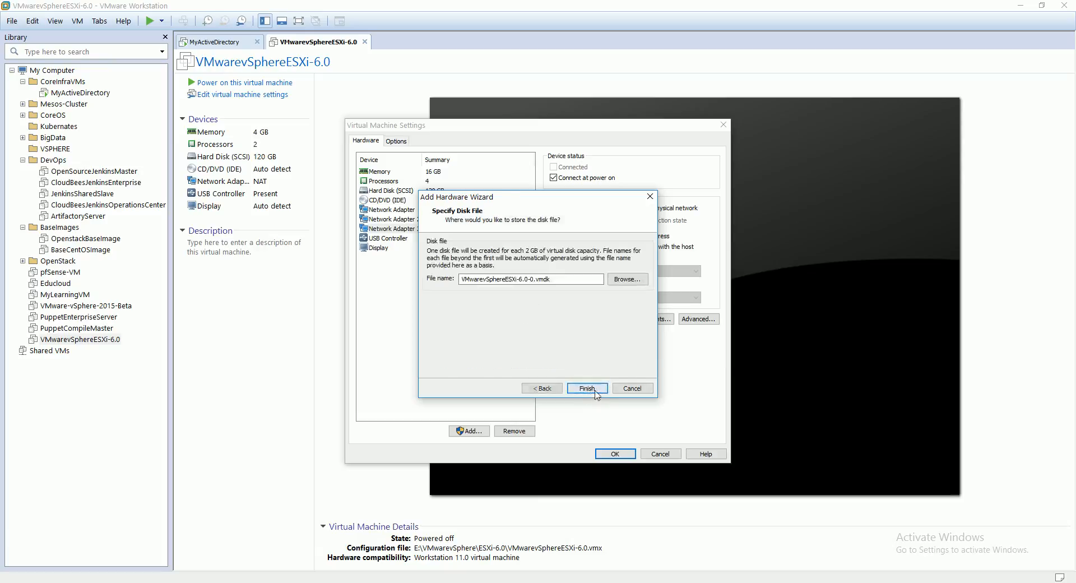
left_click(596, 394)
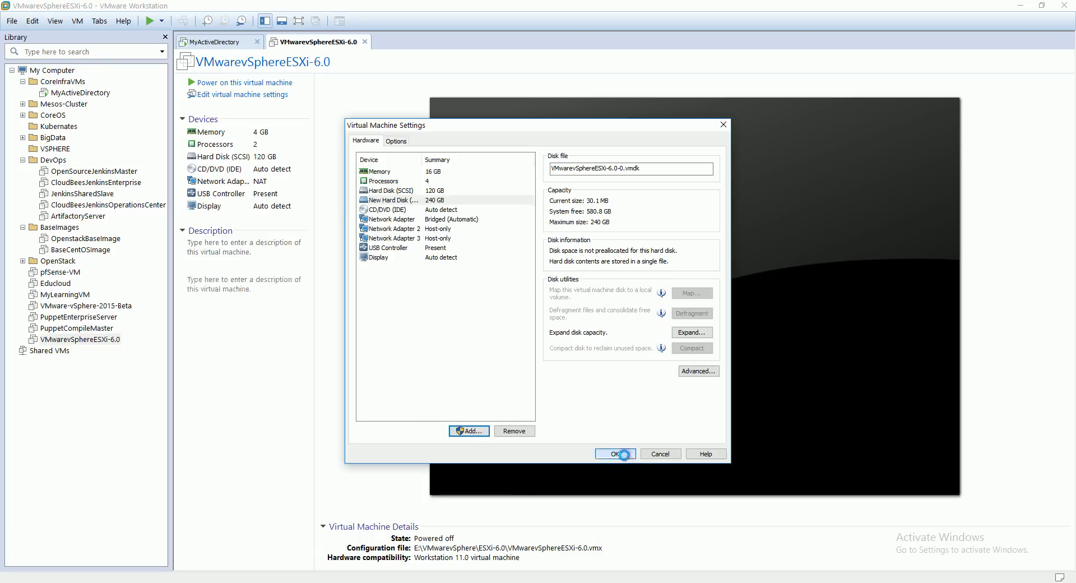
left_click(620, 454)
left_click(231, 97)
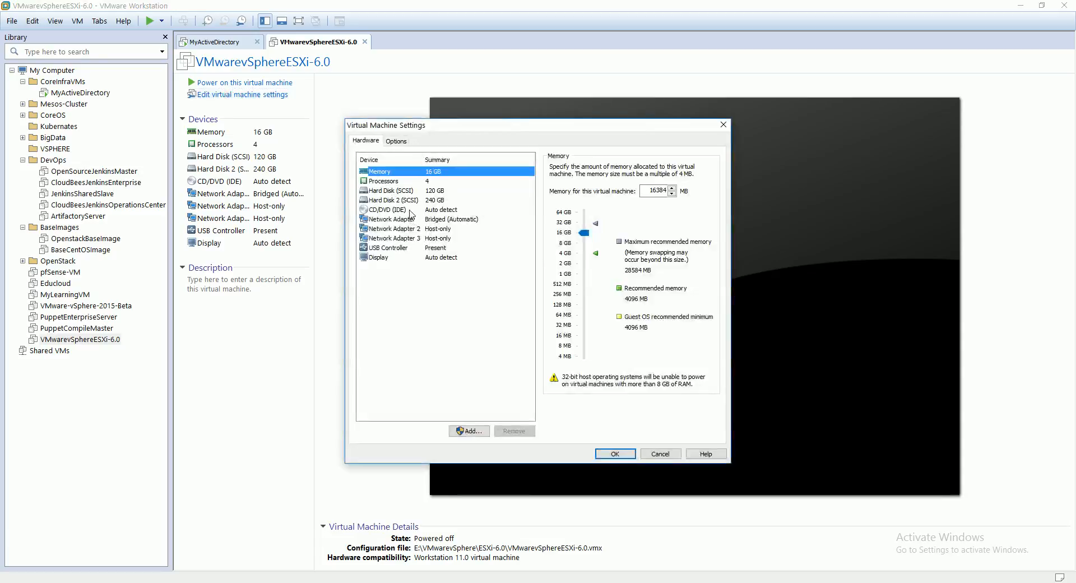
left_click(411, 210)
left_click(605, 235)
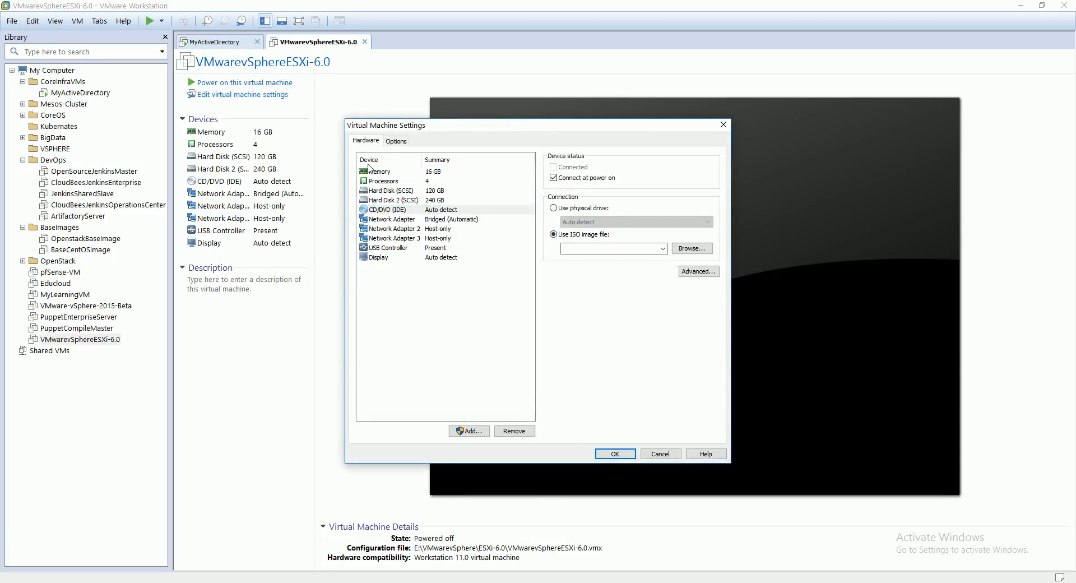
left_click(673, 453)
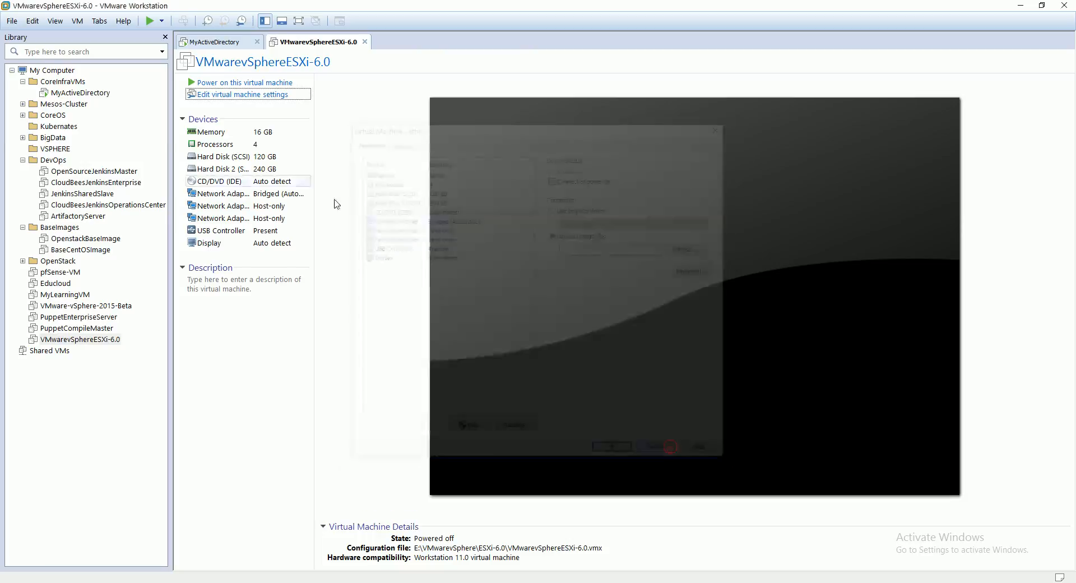
Step: Switch the virtual machine's CD/DVD (IDE) drive to use an ISO image file and start browsing for the image
left_click(231, 96)
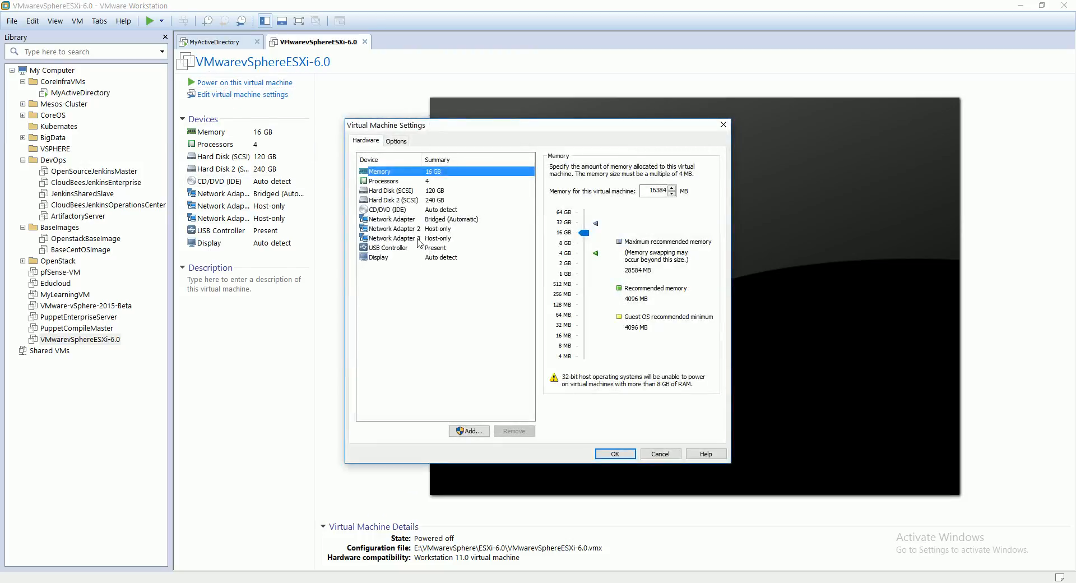
left_click(388, 210)
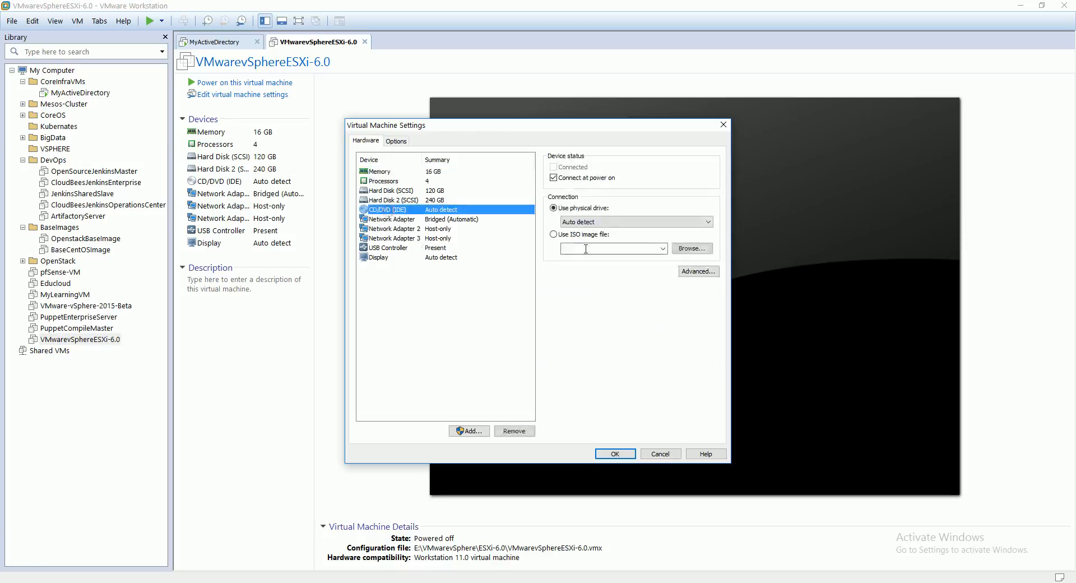
left_click(565, 235)
left_click(692, 248)
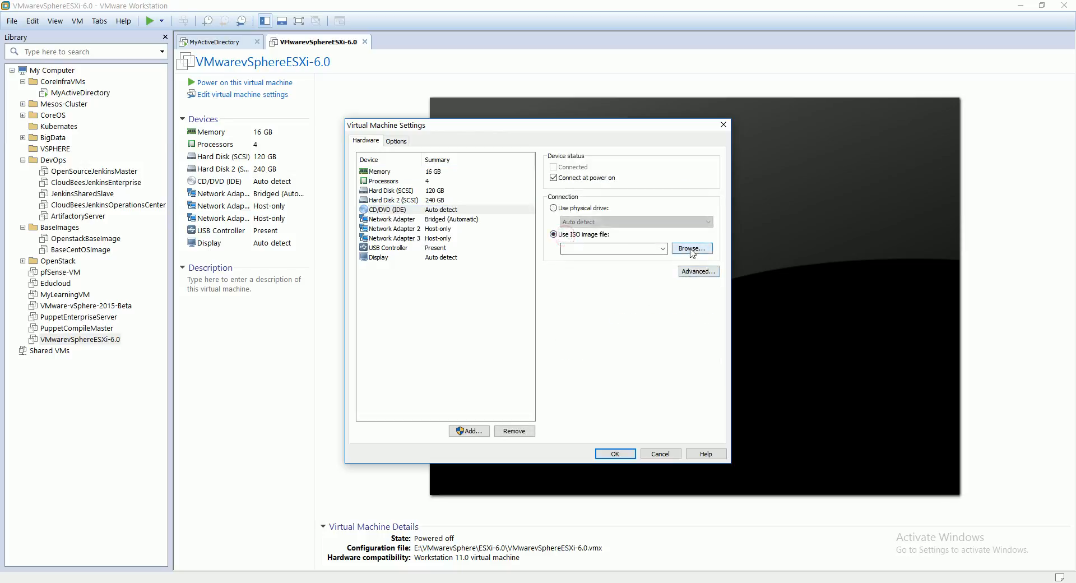
Step: Browse to the iso\VMware\iso folder on the Storage (H:) drive
scroll(507, 267, "down", 1)
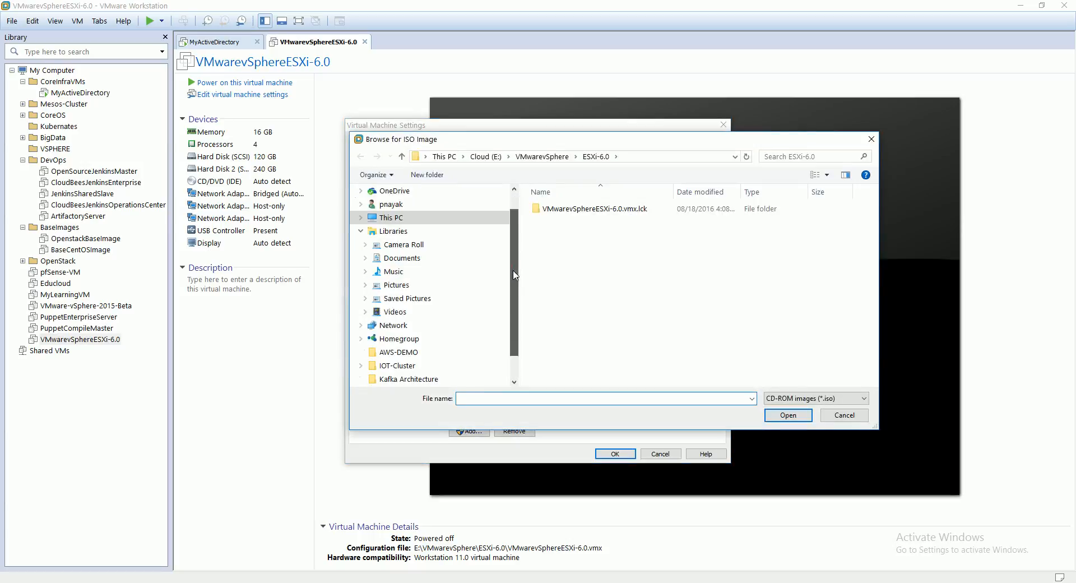
left_click(359, 220)
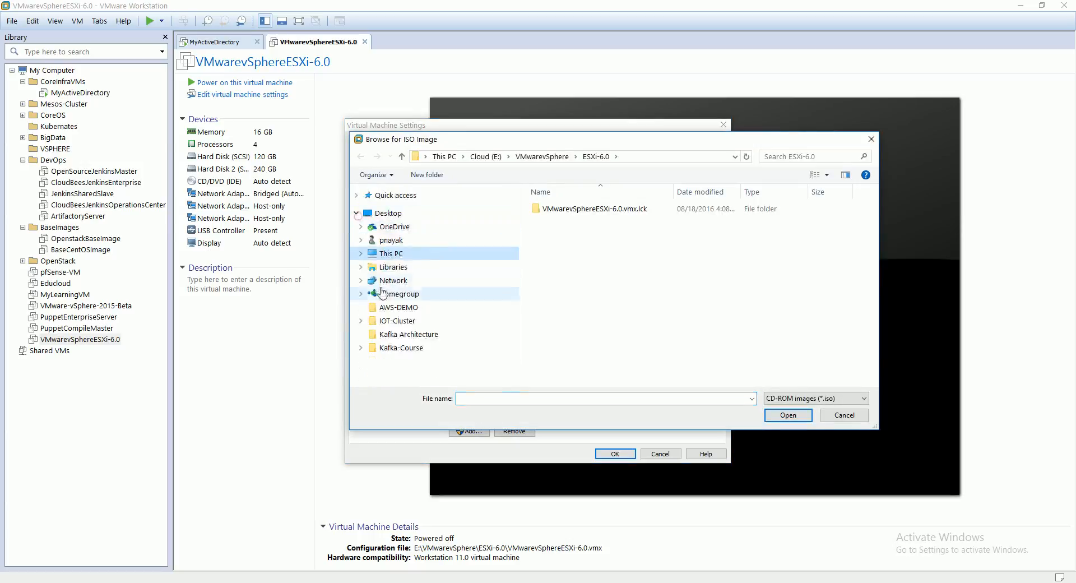
left_click(360, 259)
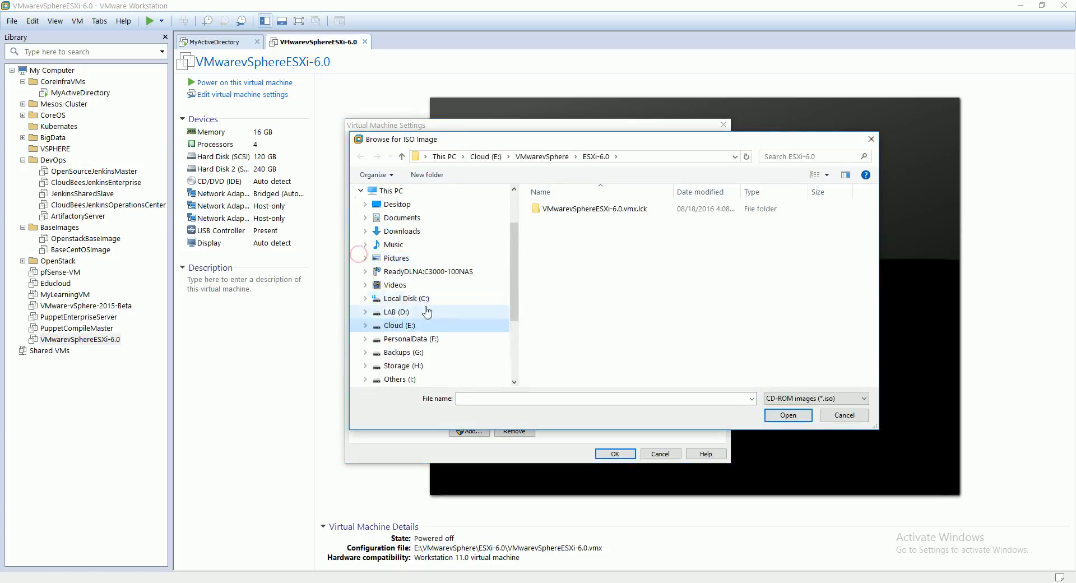
left_click(407, 366)
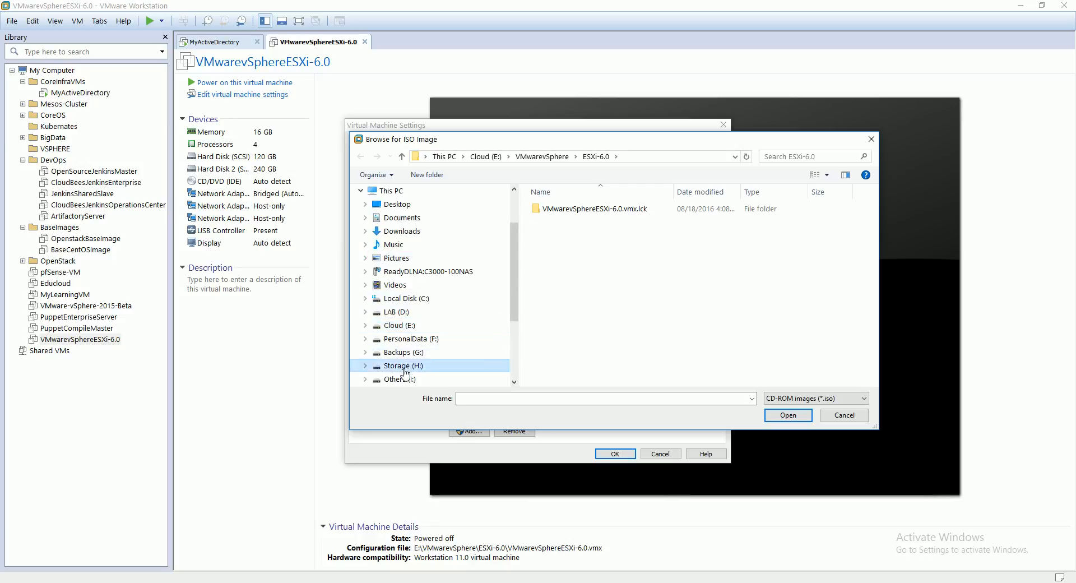
double_click(548, 221)
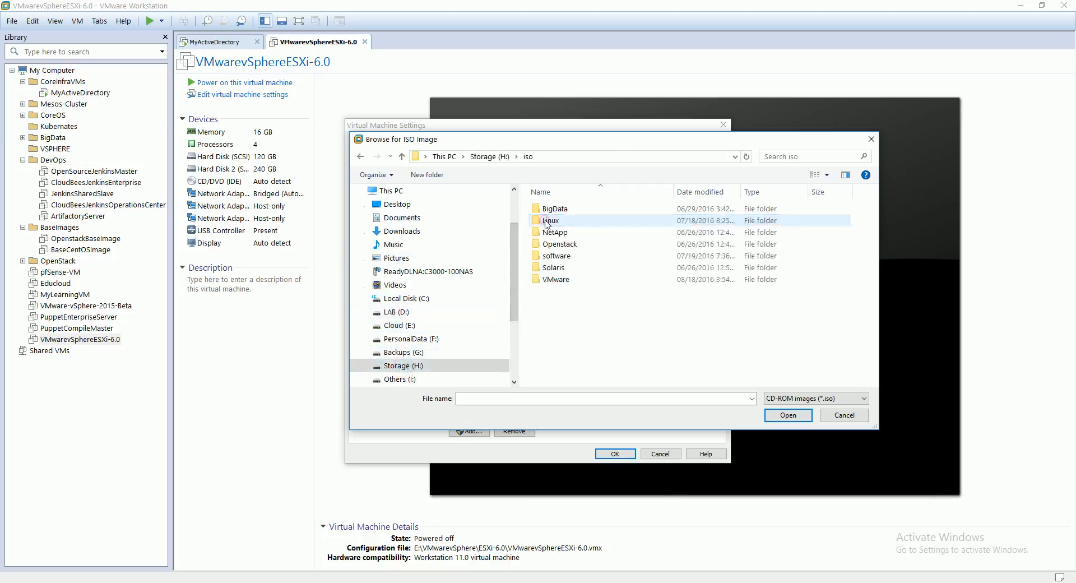
double_click(567, 280)
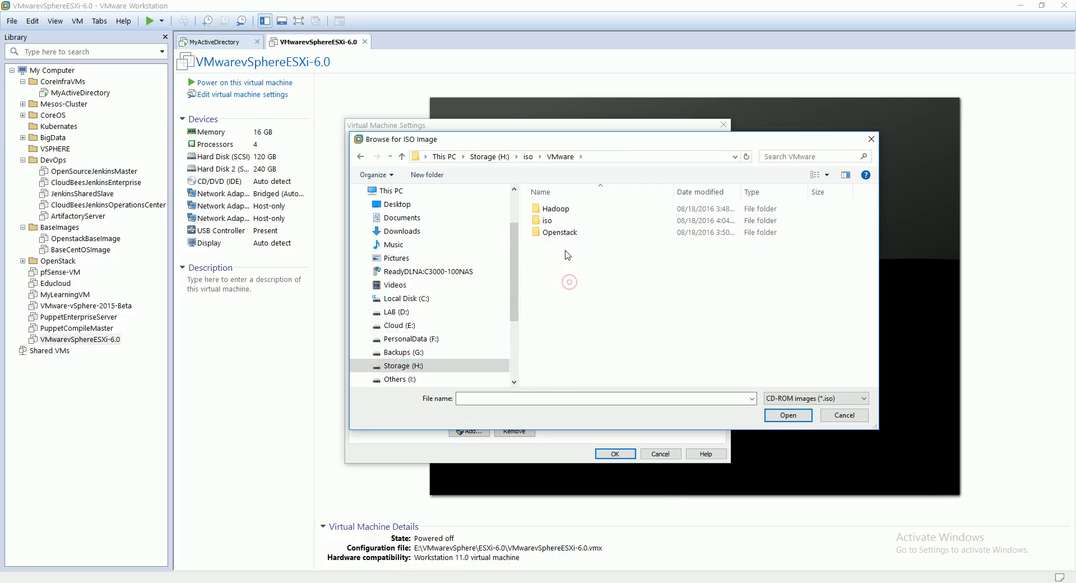
double_click(560, 222)
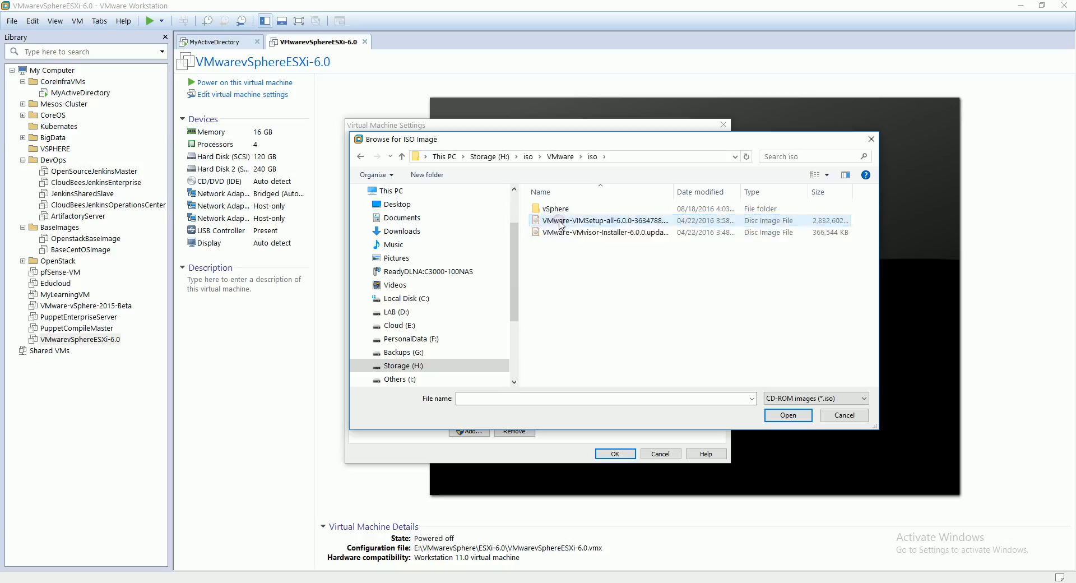
Step: Attach VMware-VMvisor-Installer-6.0.0.update02-3620759.x86_64.iso to the CD/DVD drive and save the virtual machine settings
left_click(807, 222)
left_click(806, 232)
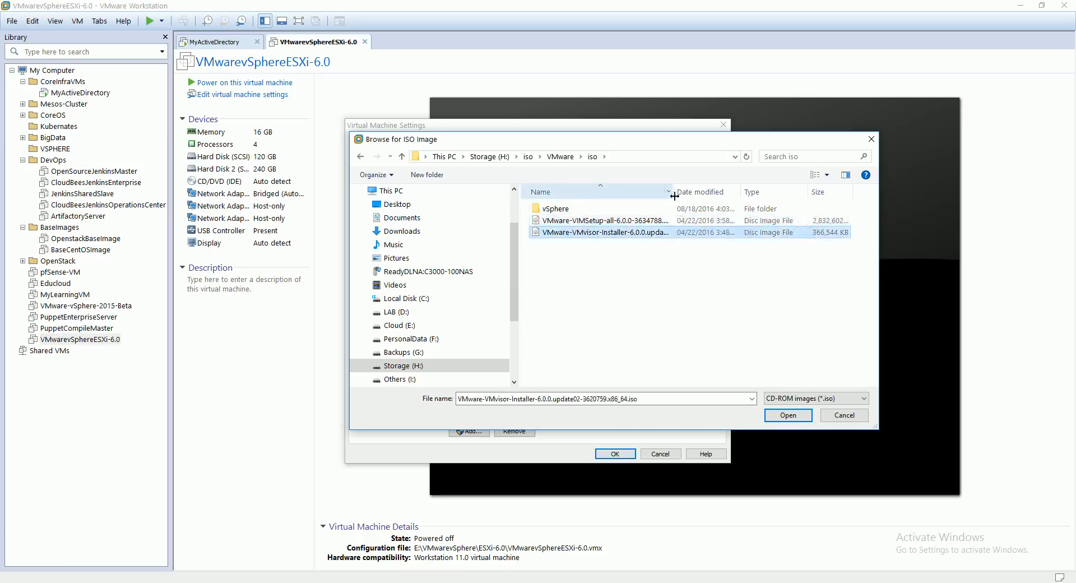
left_click_drag(674, 195, 691, 196)
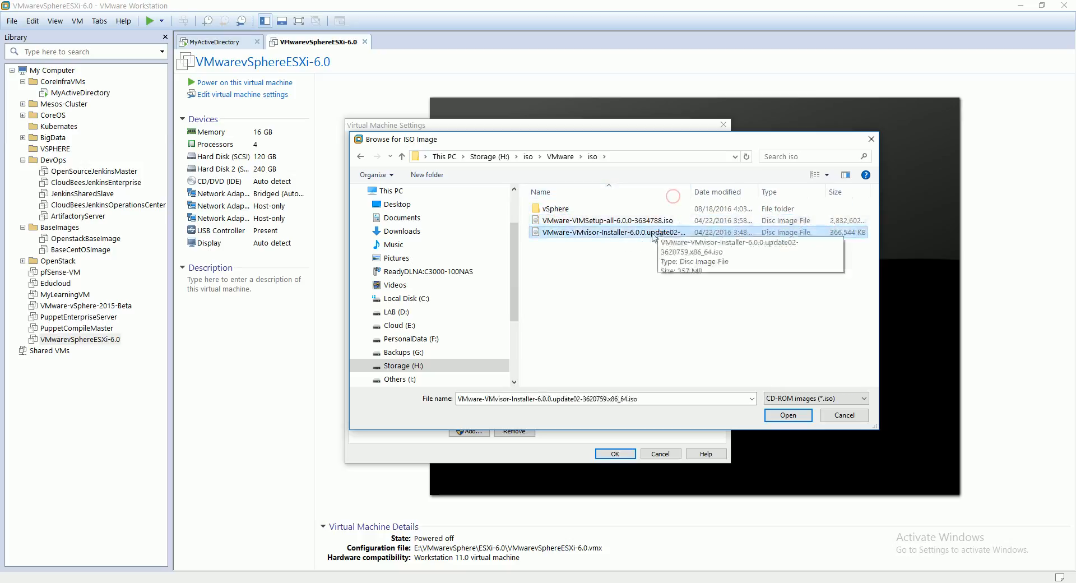
left_click(793, 420)
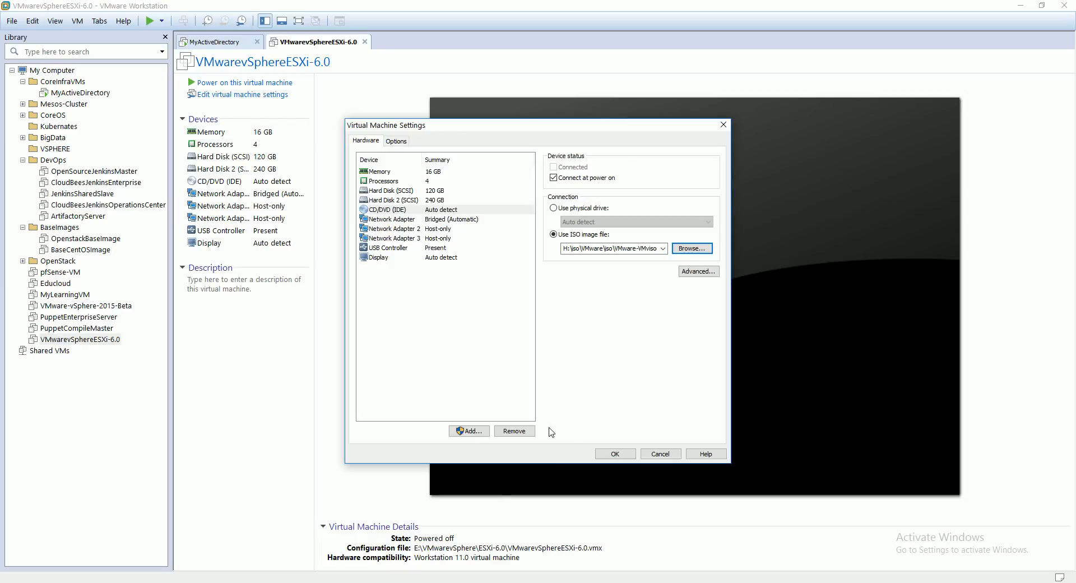
left_click(615, 453)
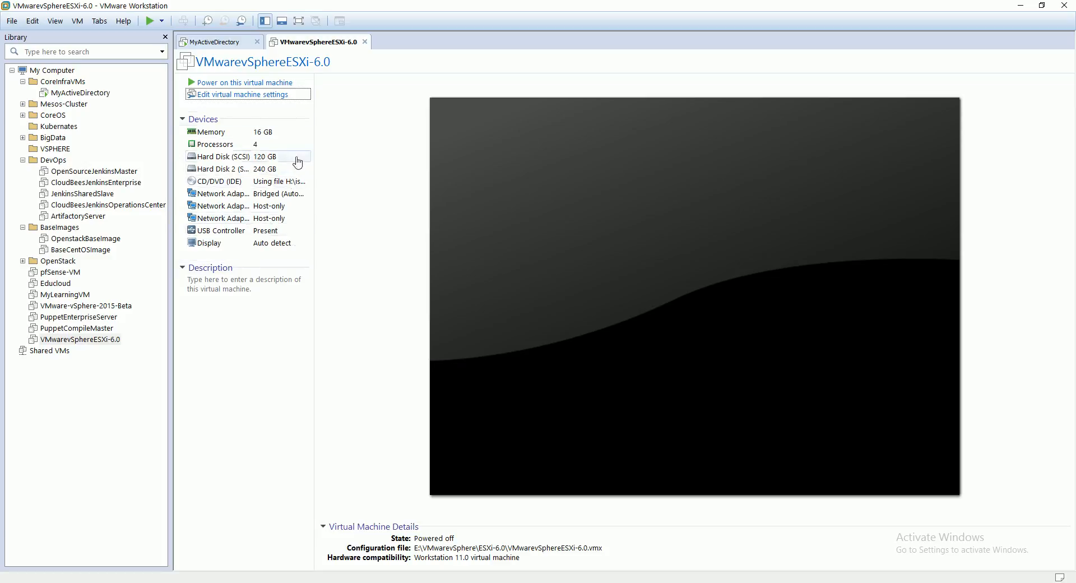
left_click(220, 85)
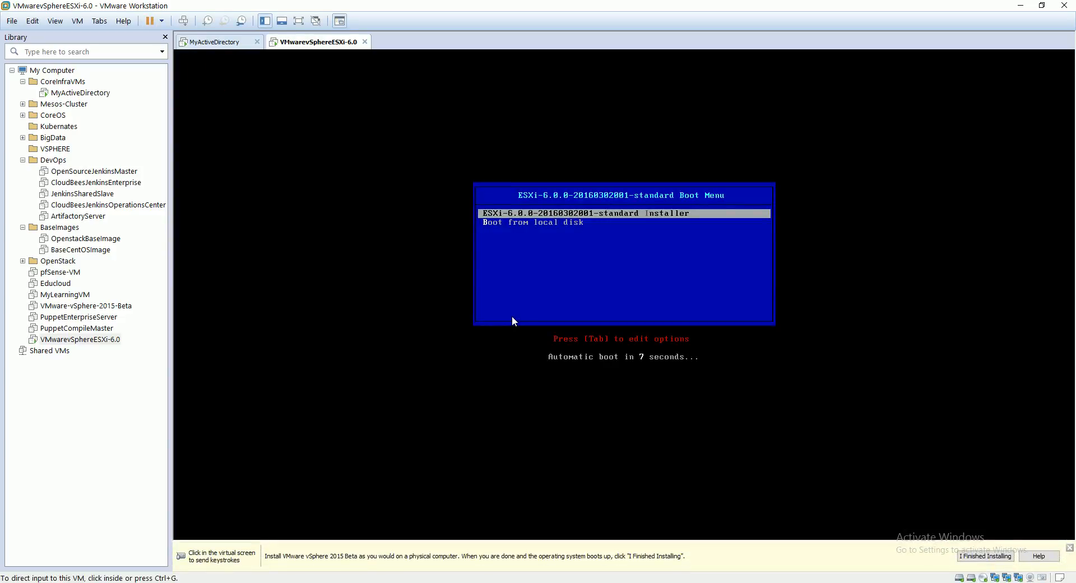
left_click(565, 296)
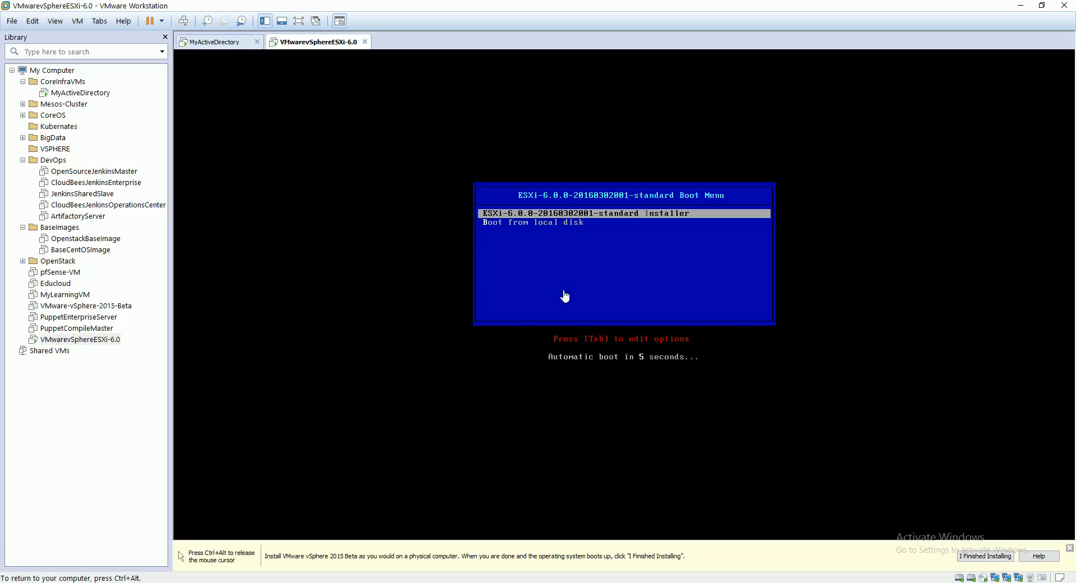
key("Return")
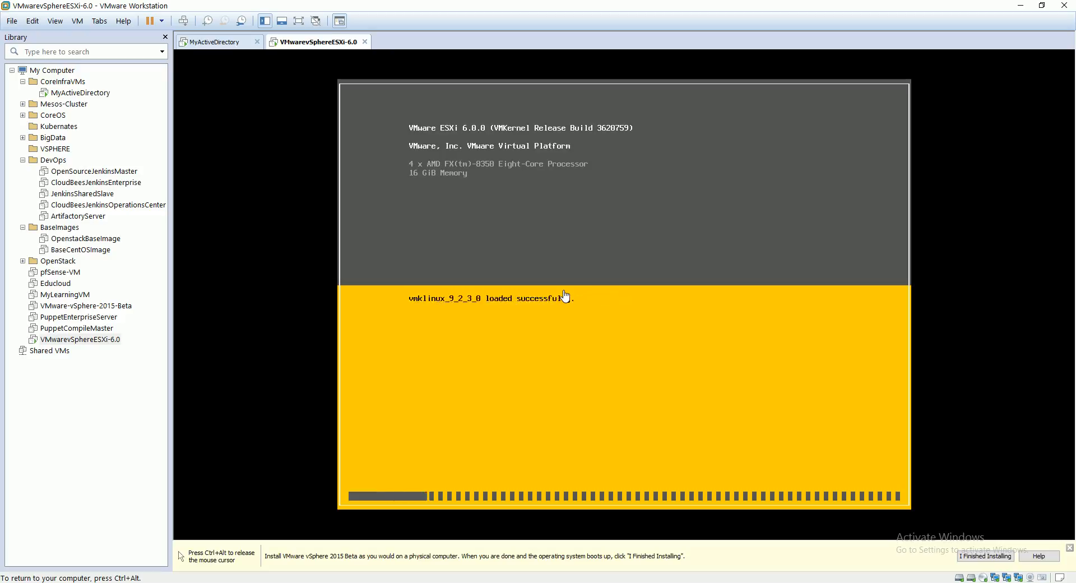
key("ctrl+alt")
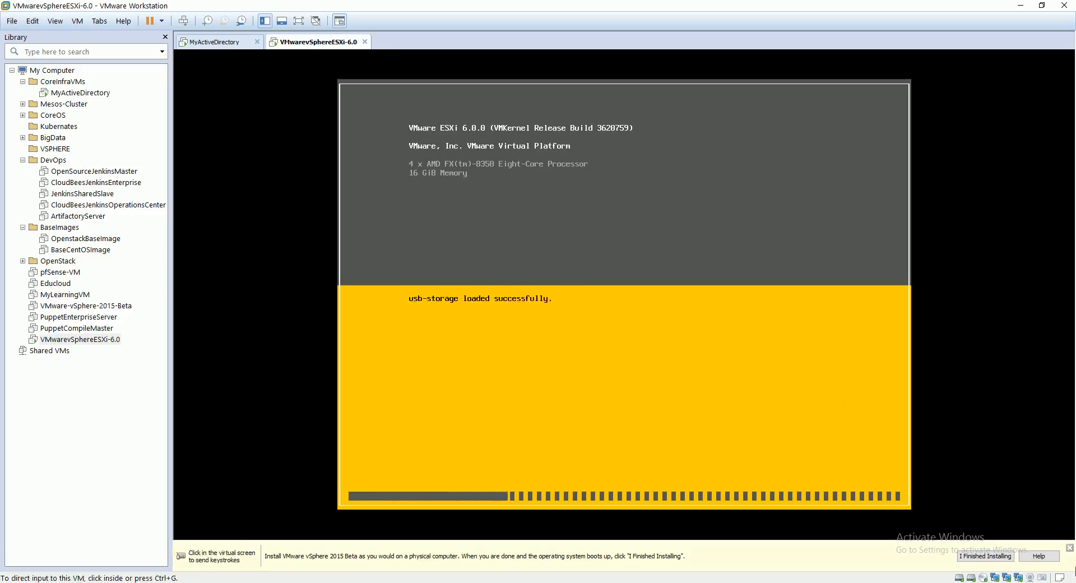
left_click(1069, 548)
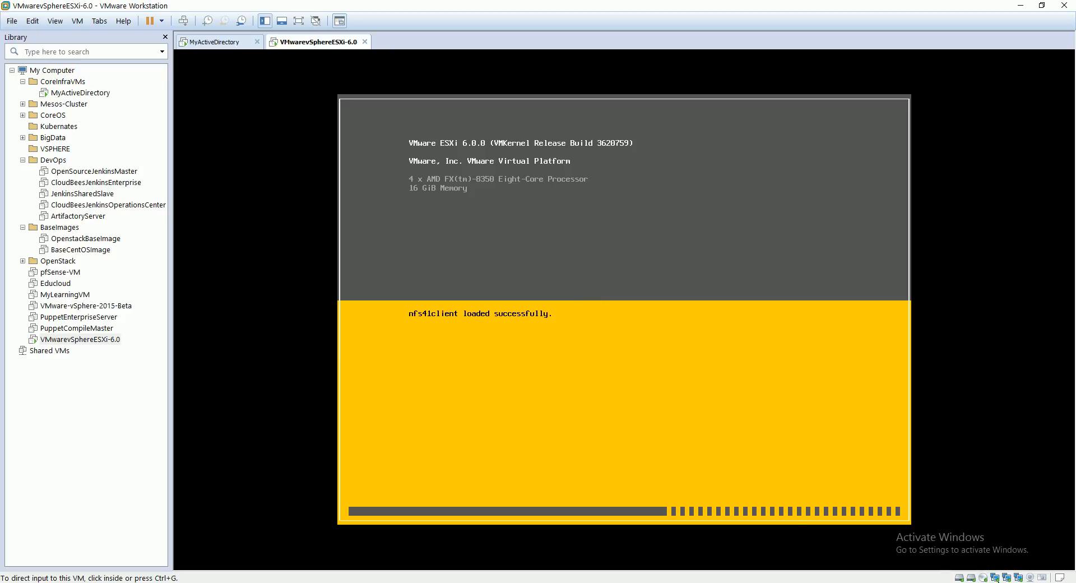
left_click(997, 582)
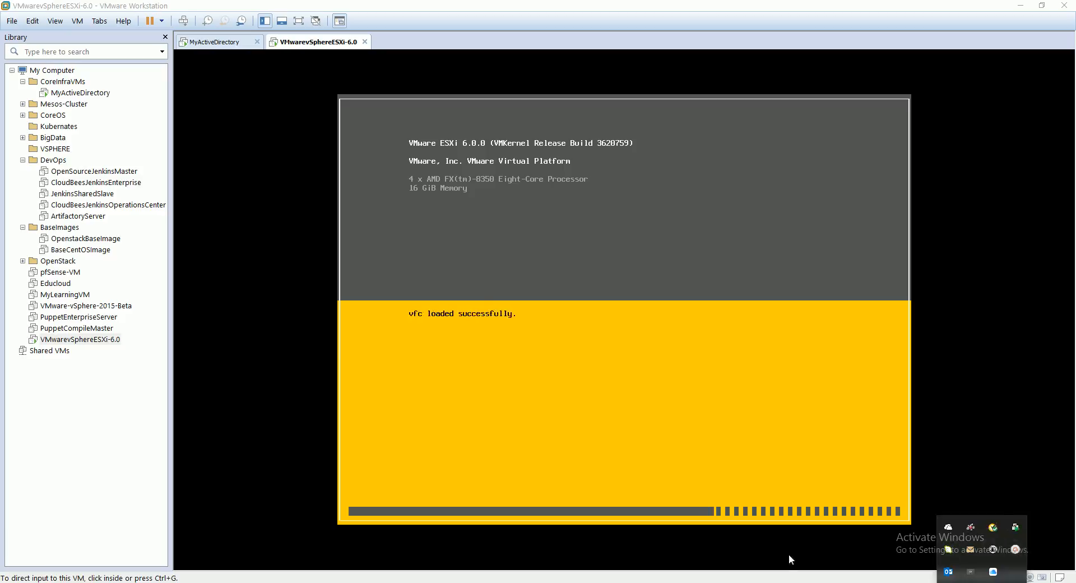
left_click(773, 582)
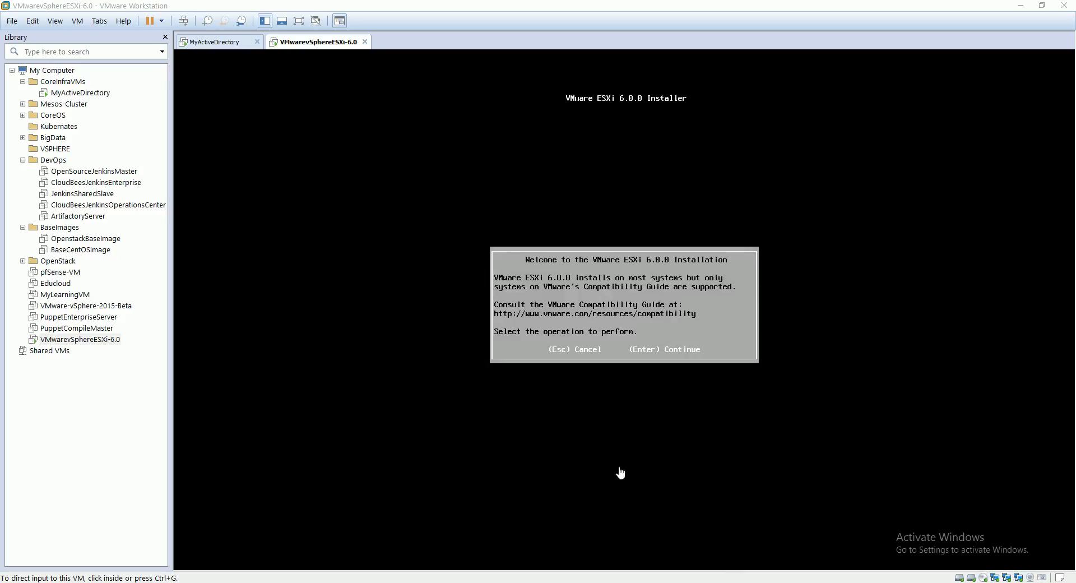
Step: Continue past the ESXi 6.0.0 installation welcome screen and accept the End User License Agreement
left_click(605, 292)
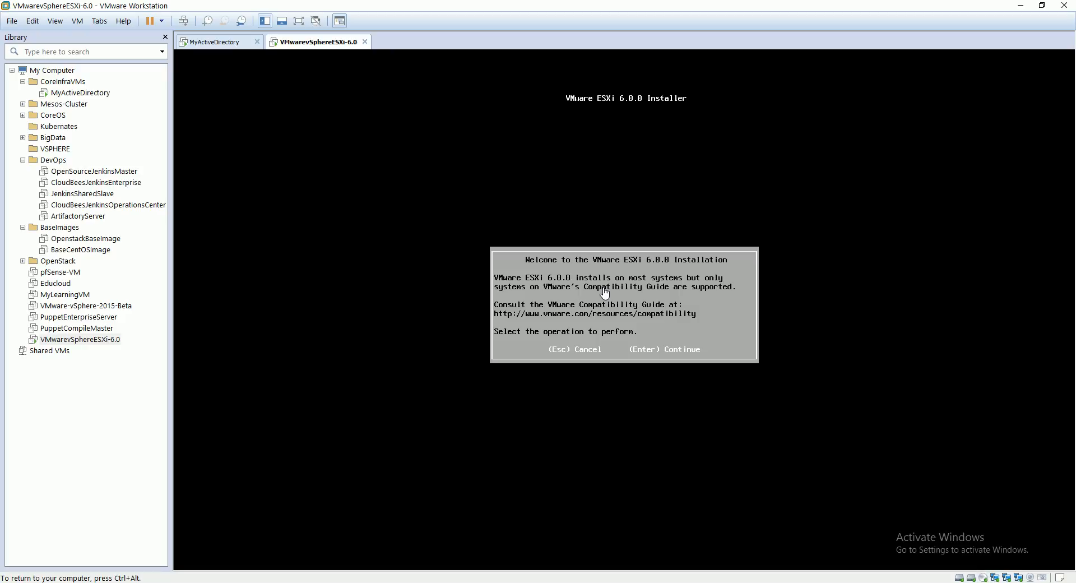
key("Return")
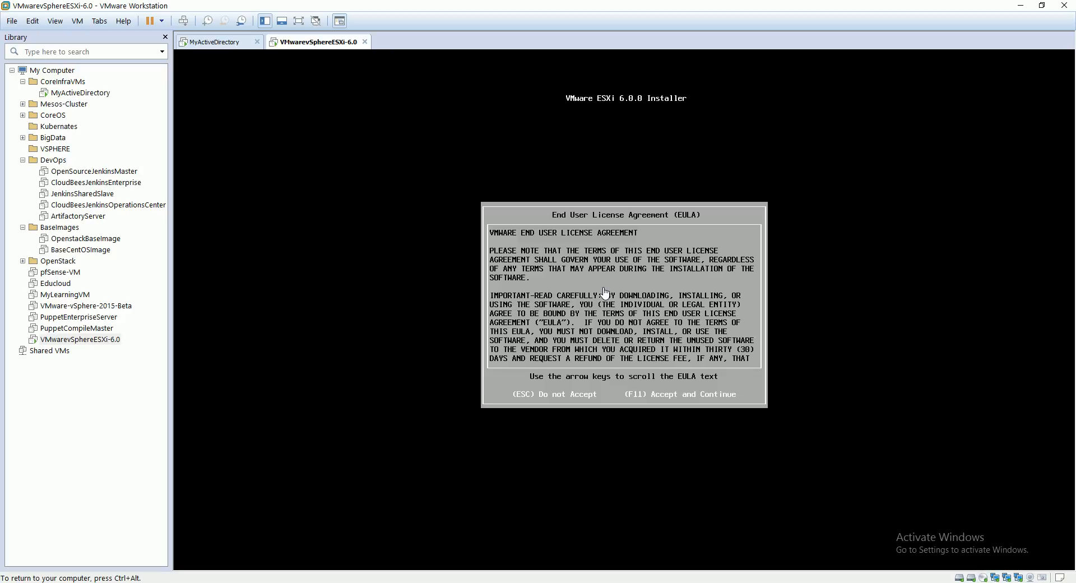
key("F11")
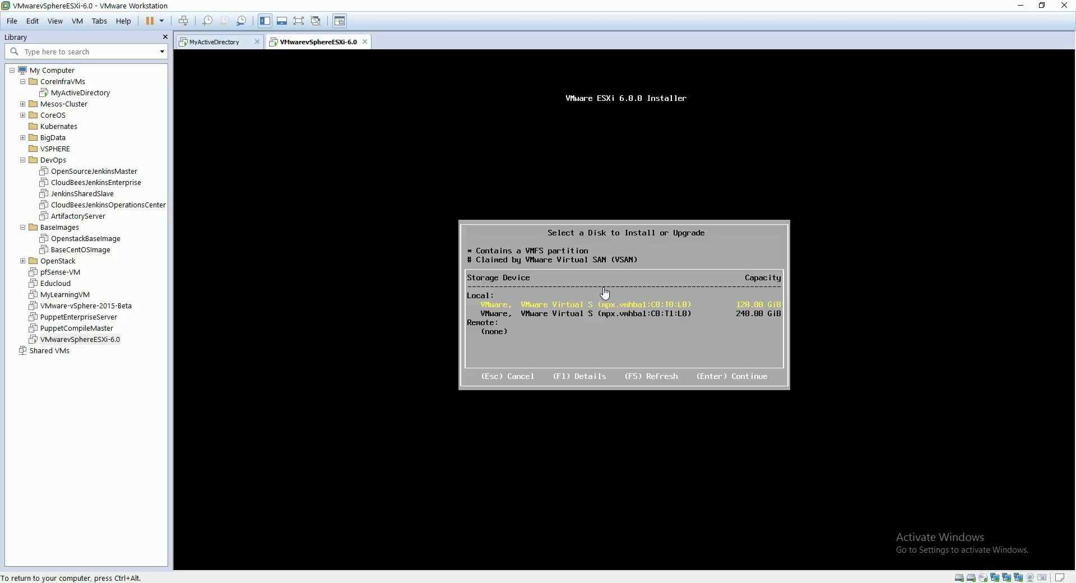
Step: Choose the 120 GiB local disk as the installation target and US Default as the keyboard layout
key("Return")
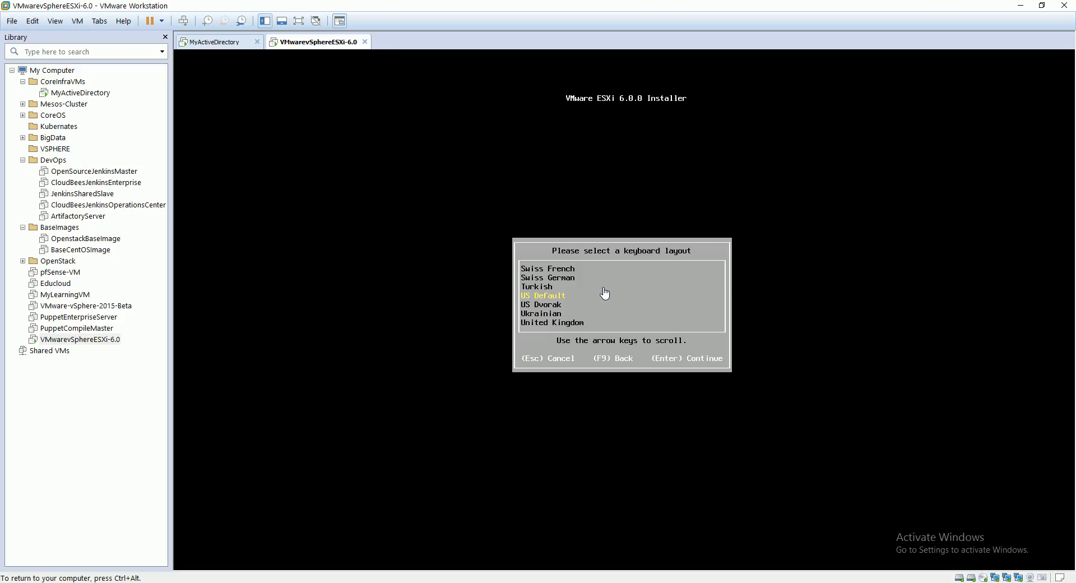
key("Return")
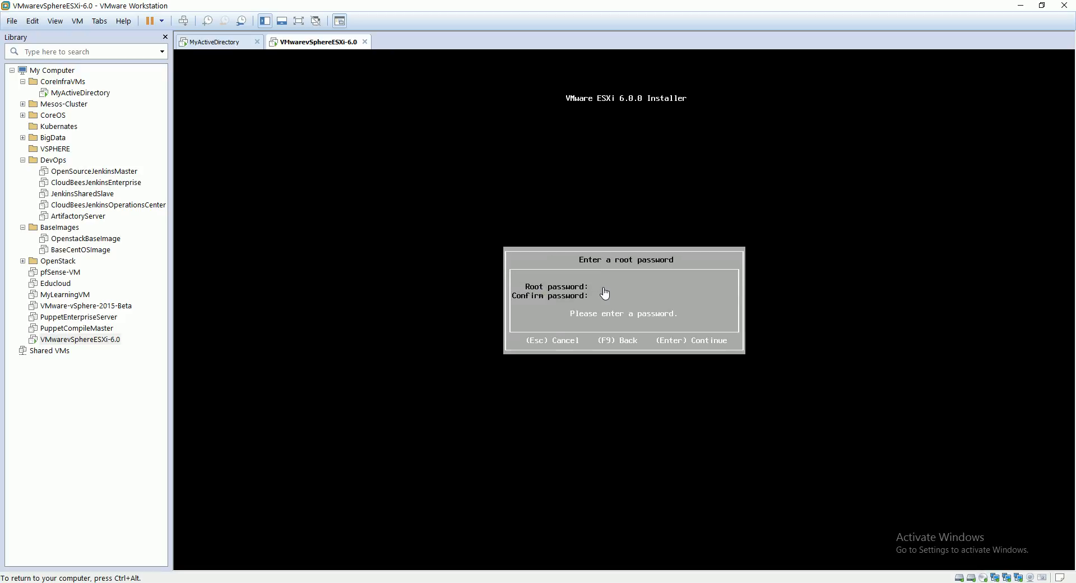
Step: Enter and confirm the root password for the ESXi host
type("*")
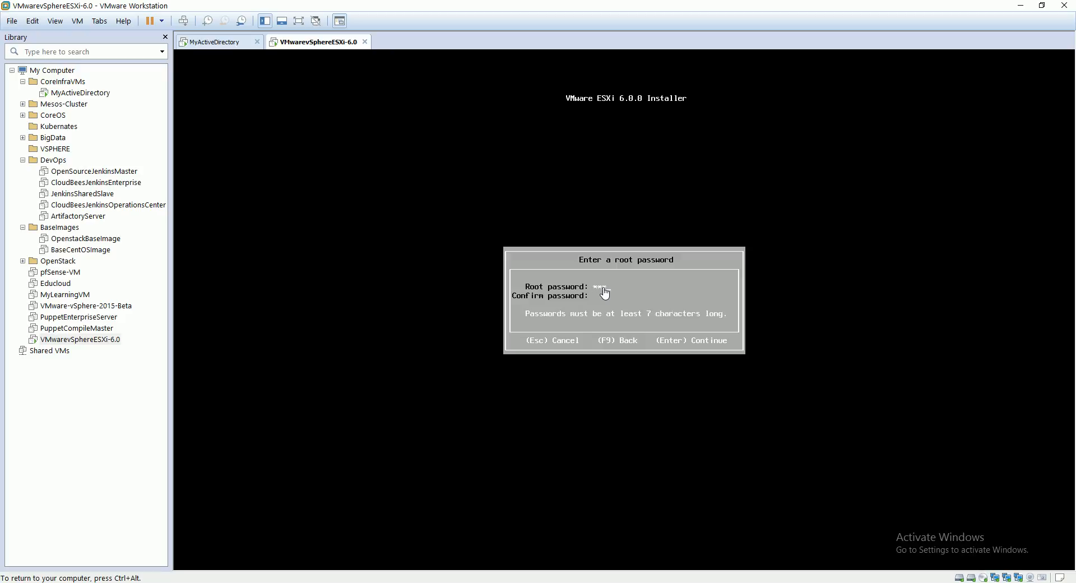
type("*******")
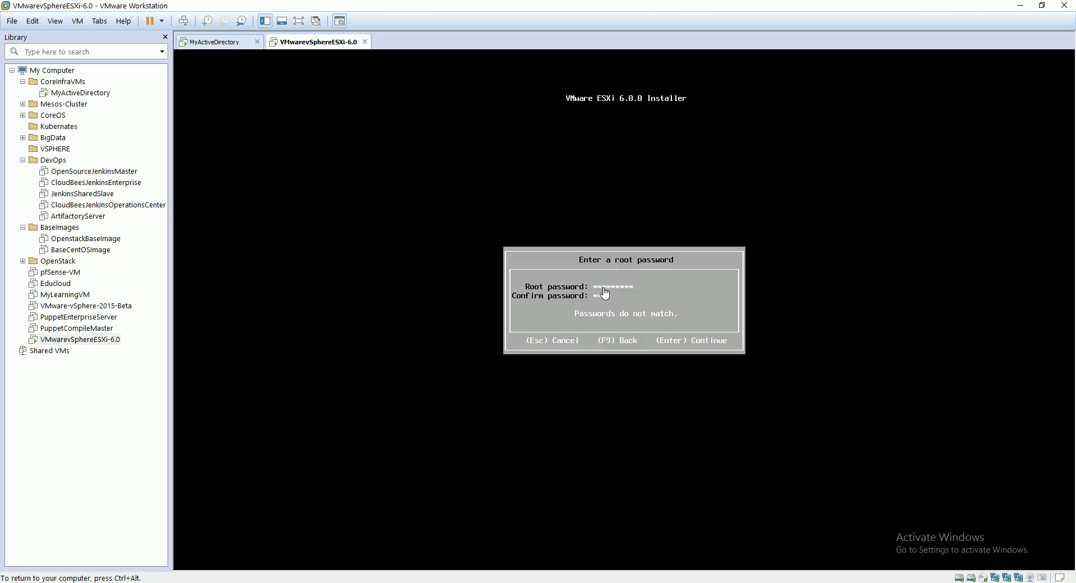
type("**")
key("Return")
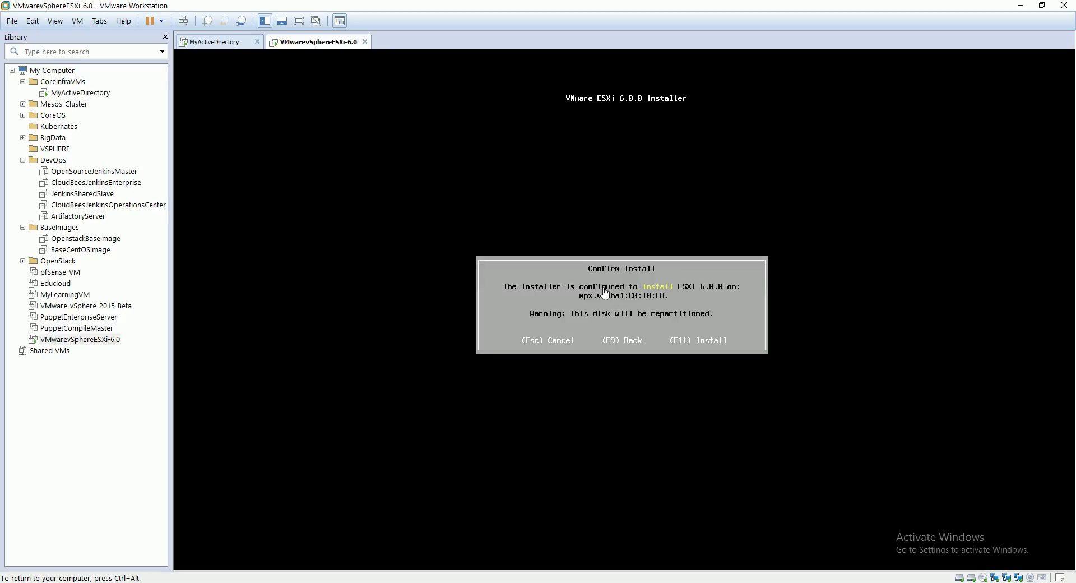
Step: Confirm the installation of ESXi 6.0.0 on the selected disk and release the cursor from the virtual machine
key("F11")
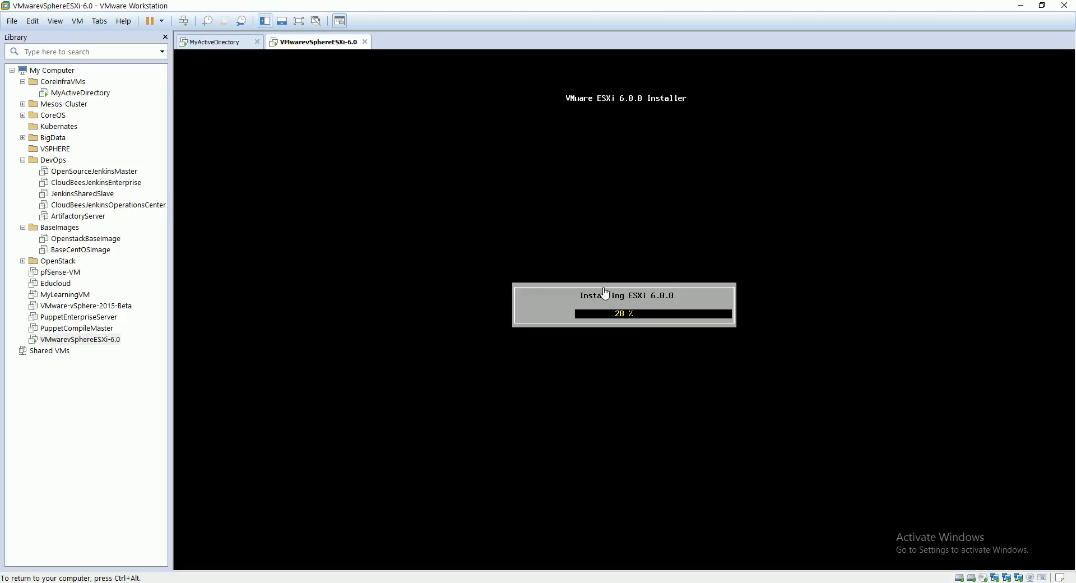
key("ctrl+alt")
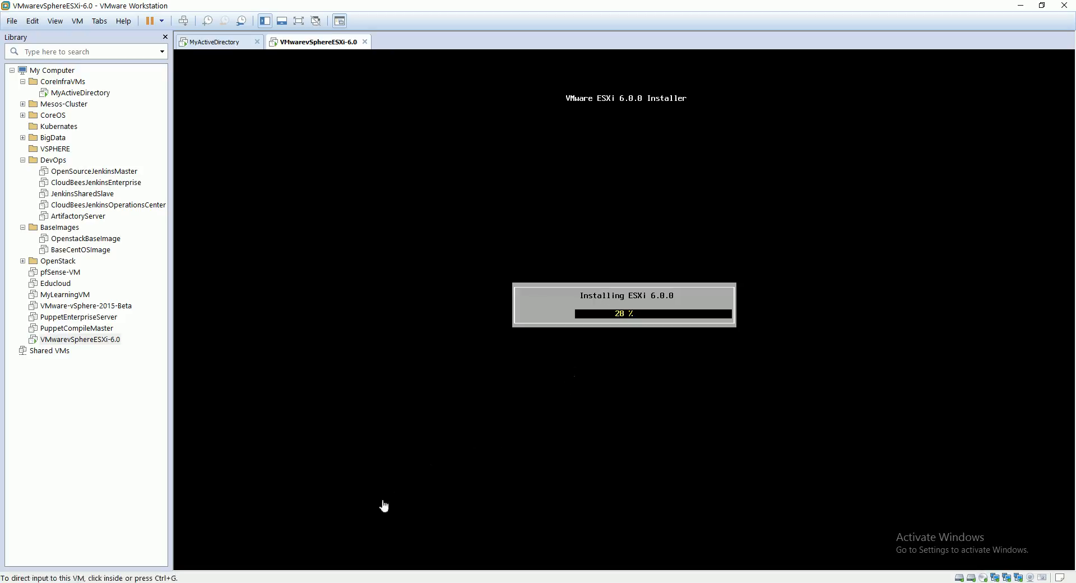
Step: Switch to File Explorer, view the LAB (D:) drive and the free space of the drives under This PC, and minimize the window
left_click(299, 581)
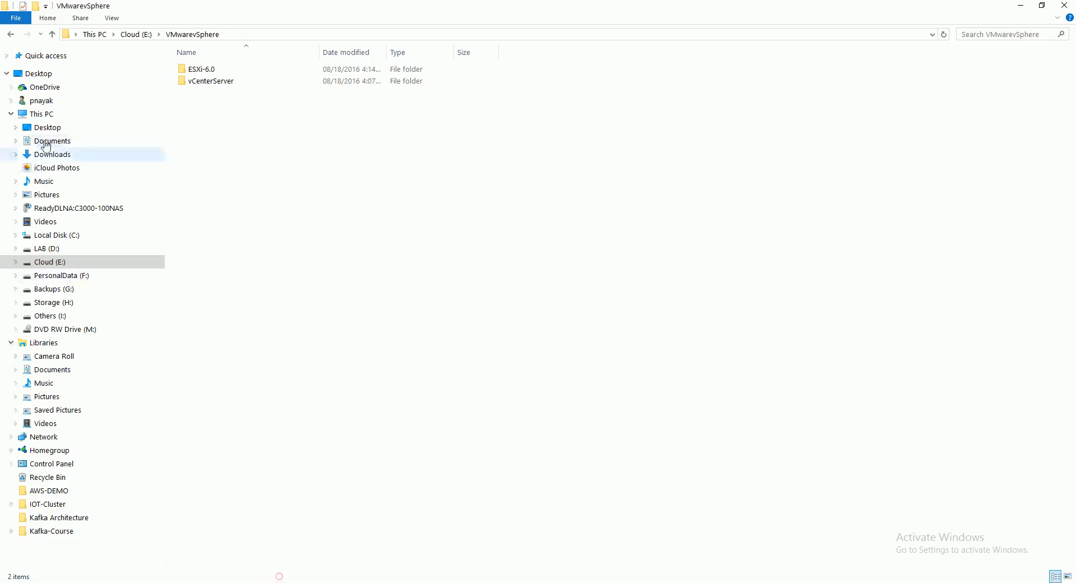
left_click(54, 250)
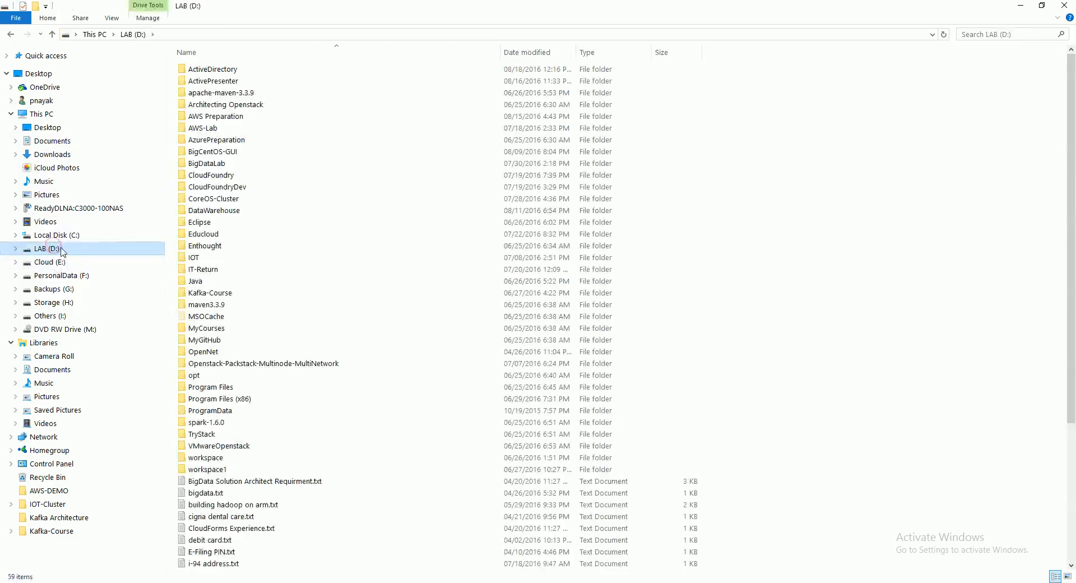
left_click(40, 114)
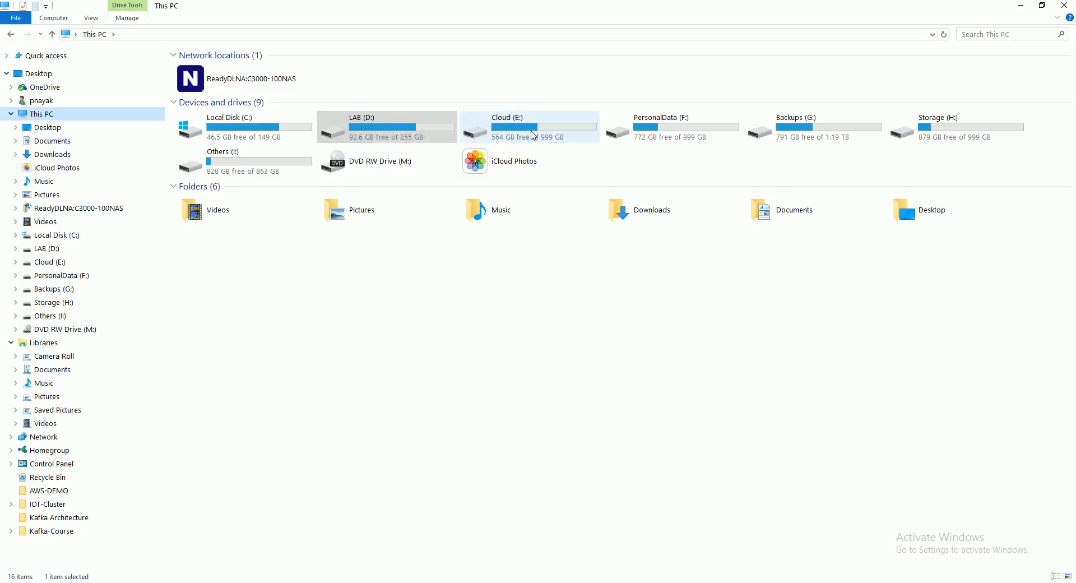
left_click(1021, 5)
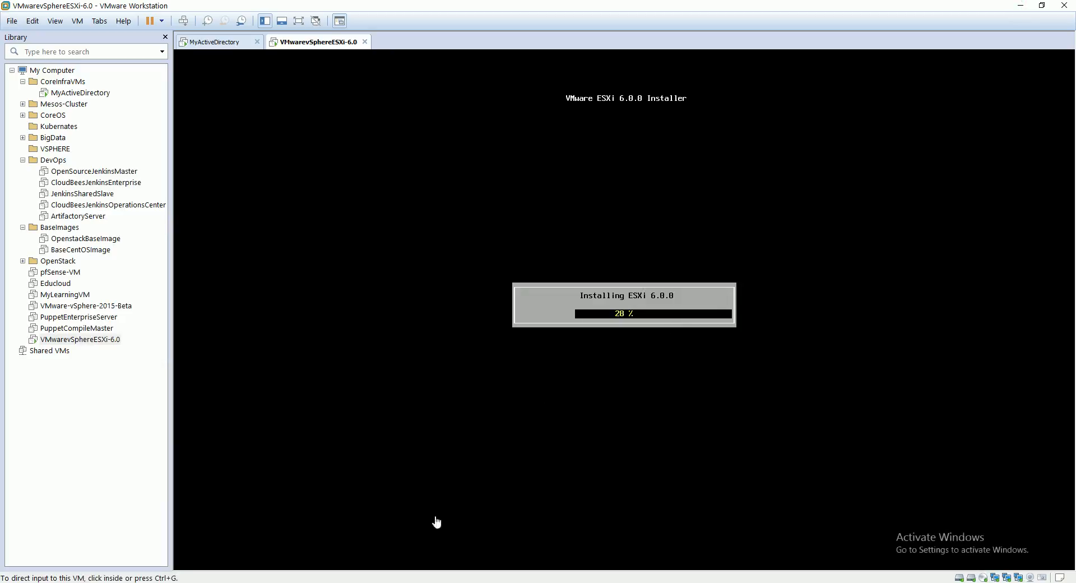
Step: Return to File Explorer, look through the LAB (D:) drive's folders and the drives' free space under This PC, and minimize the window
key("alt+Tab")
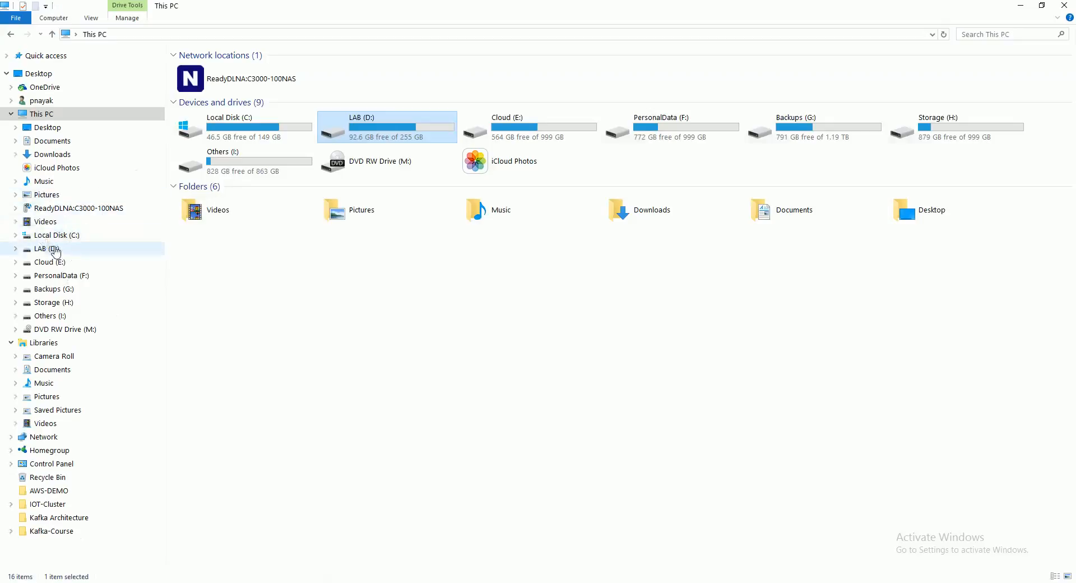
left_click(53, 248)
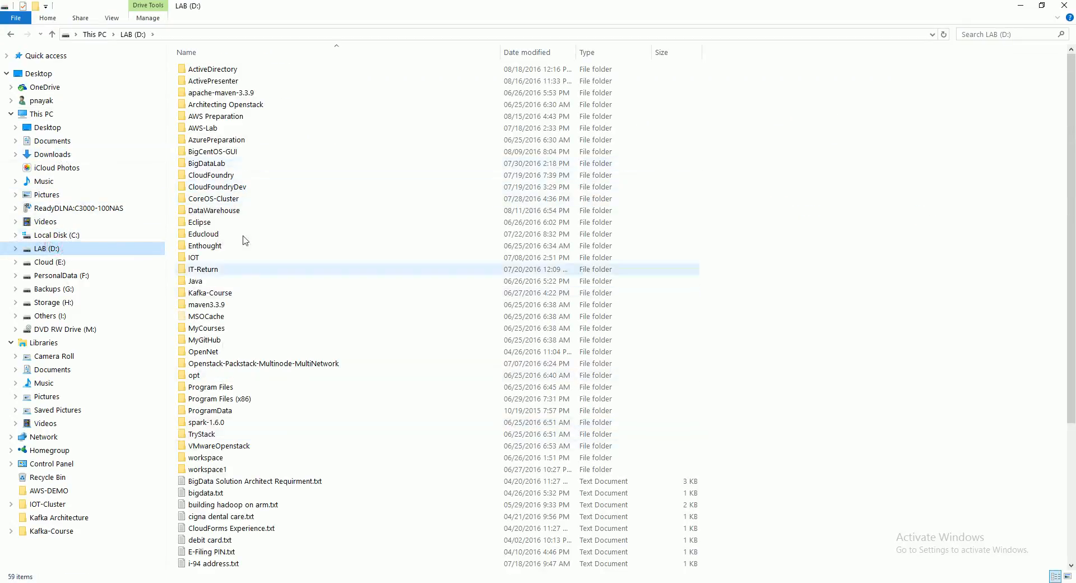
left_click(48, 116)
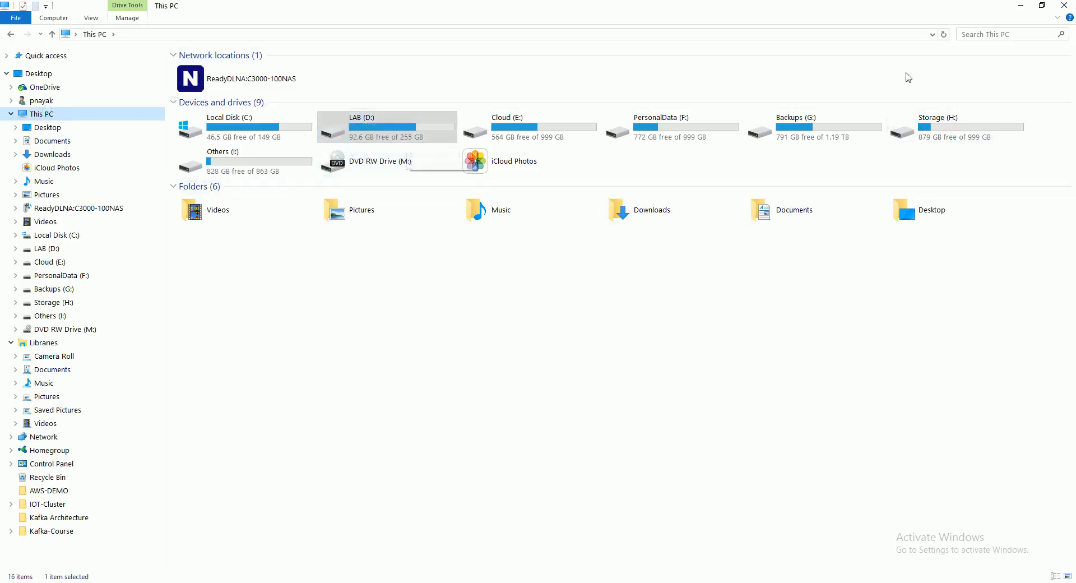
left_click(1019, 4)
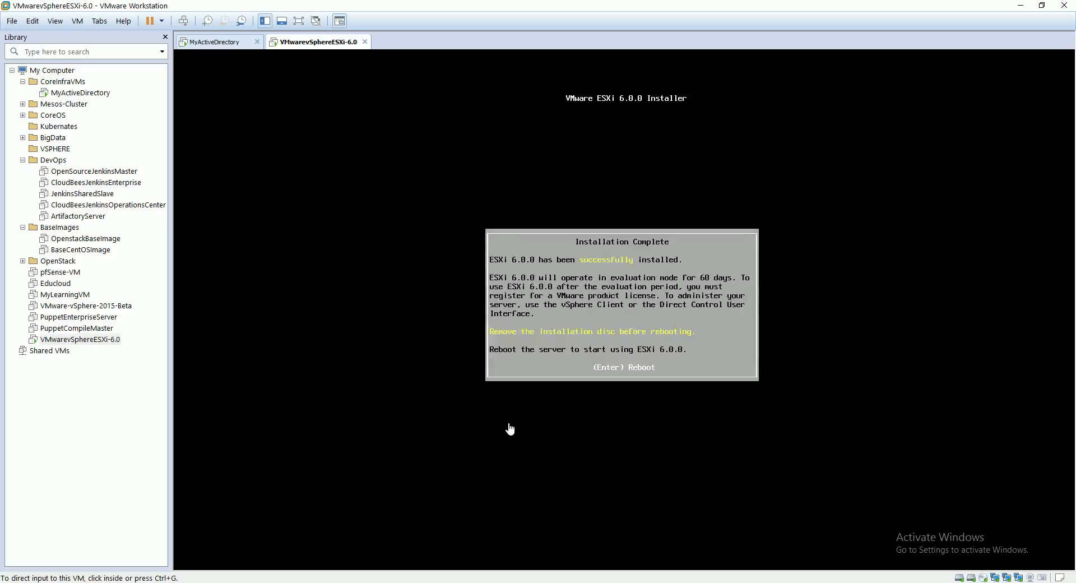
Step: Reboot the ESXi server from the installation complete screen and release the cursor from the virtual machine
left_click(631, 342)
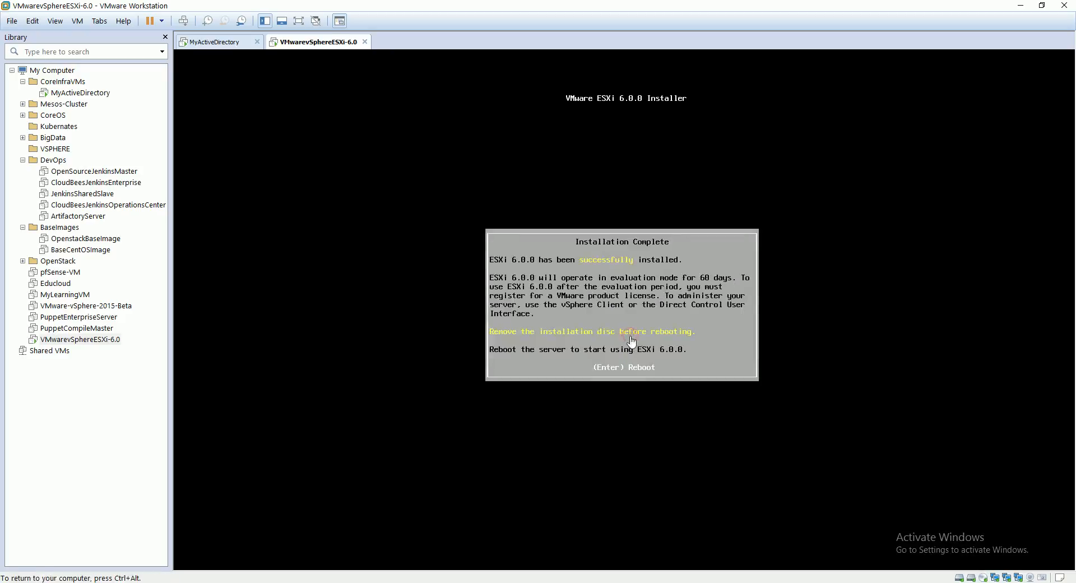
key("Return")
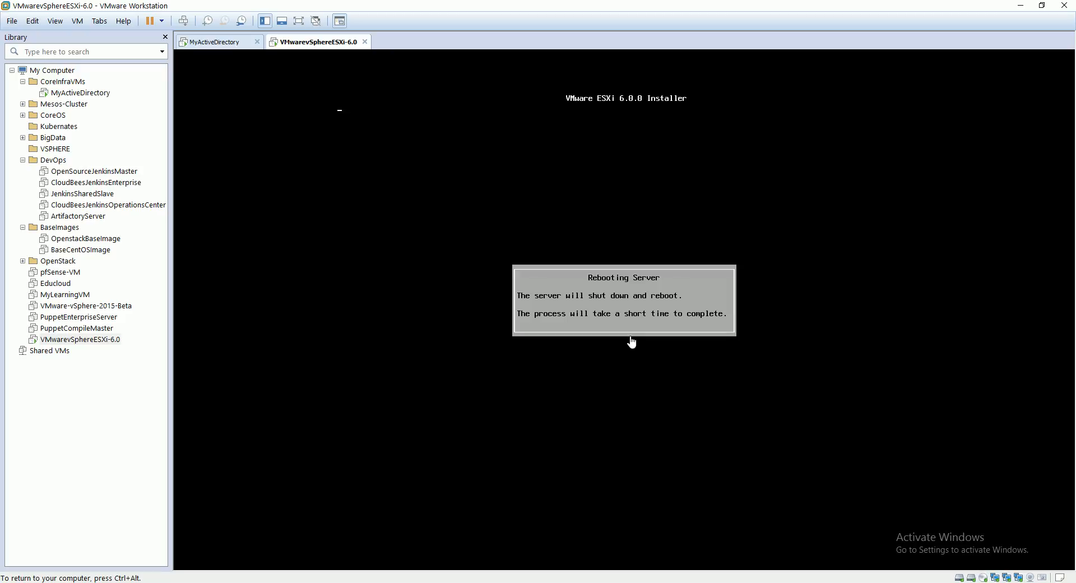
key("ctrl+alt")
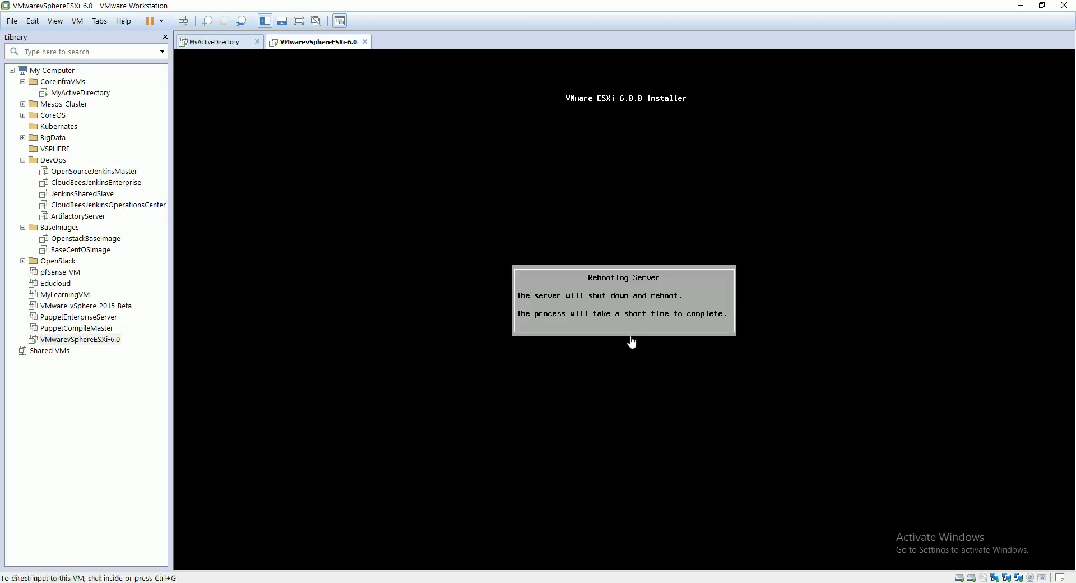
left_click(967, 582)
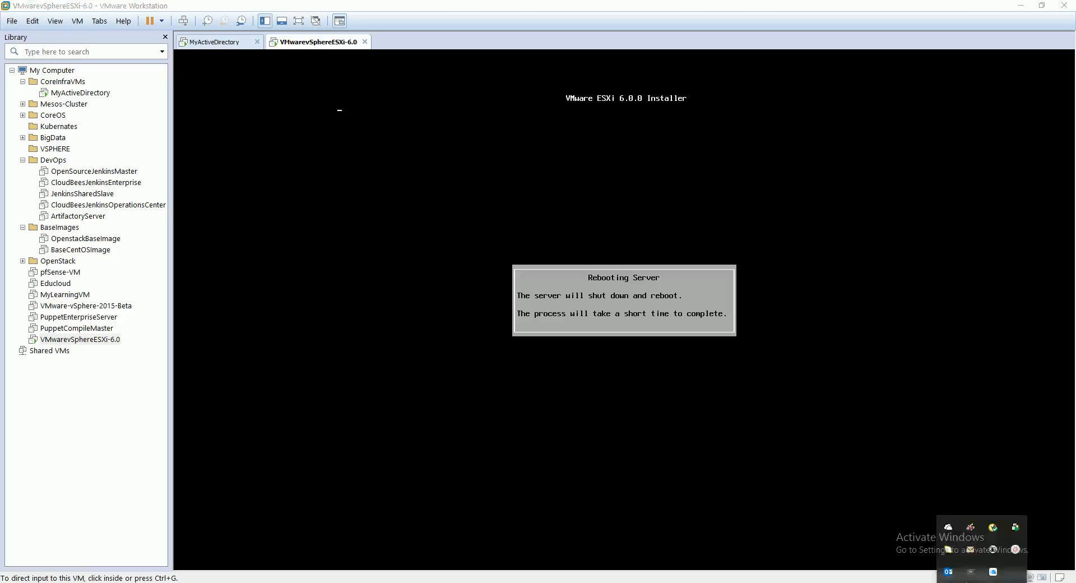
left_click(967, 582)
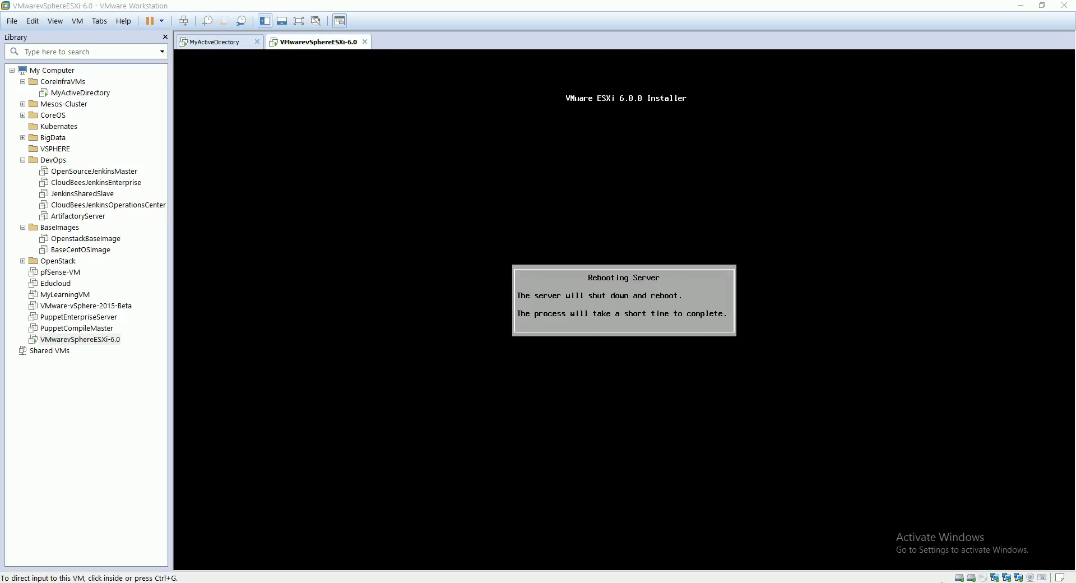
left_click(942, 582)
left_click(942, 582)
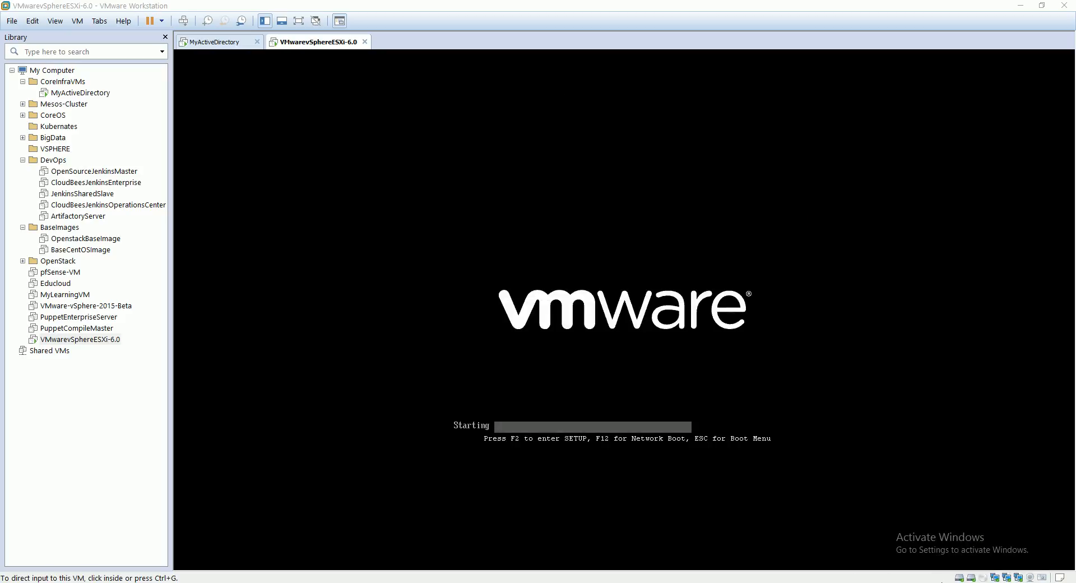
left_click(942, 582)
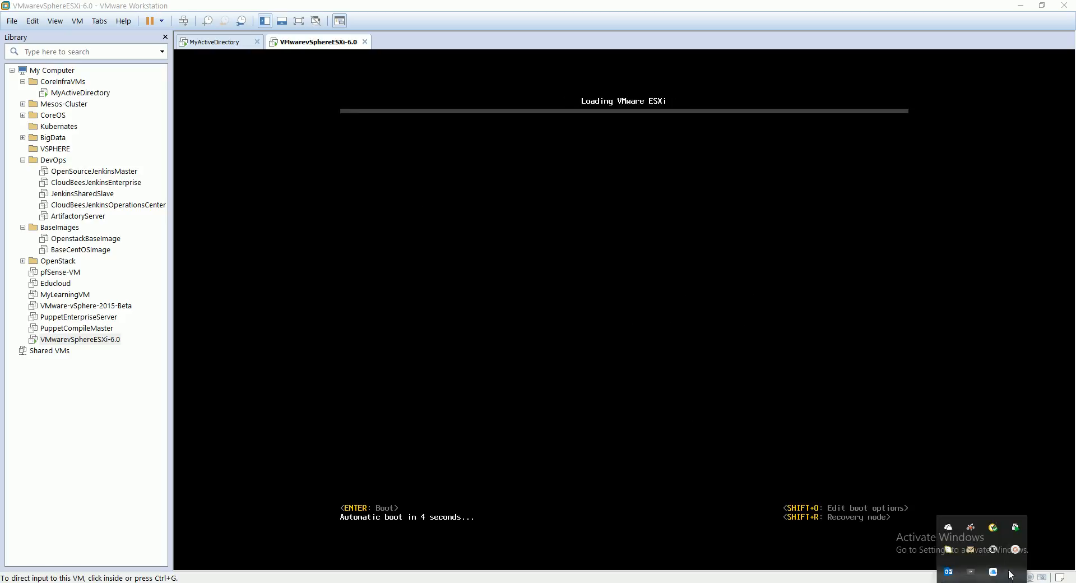